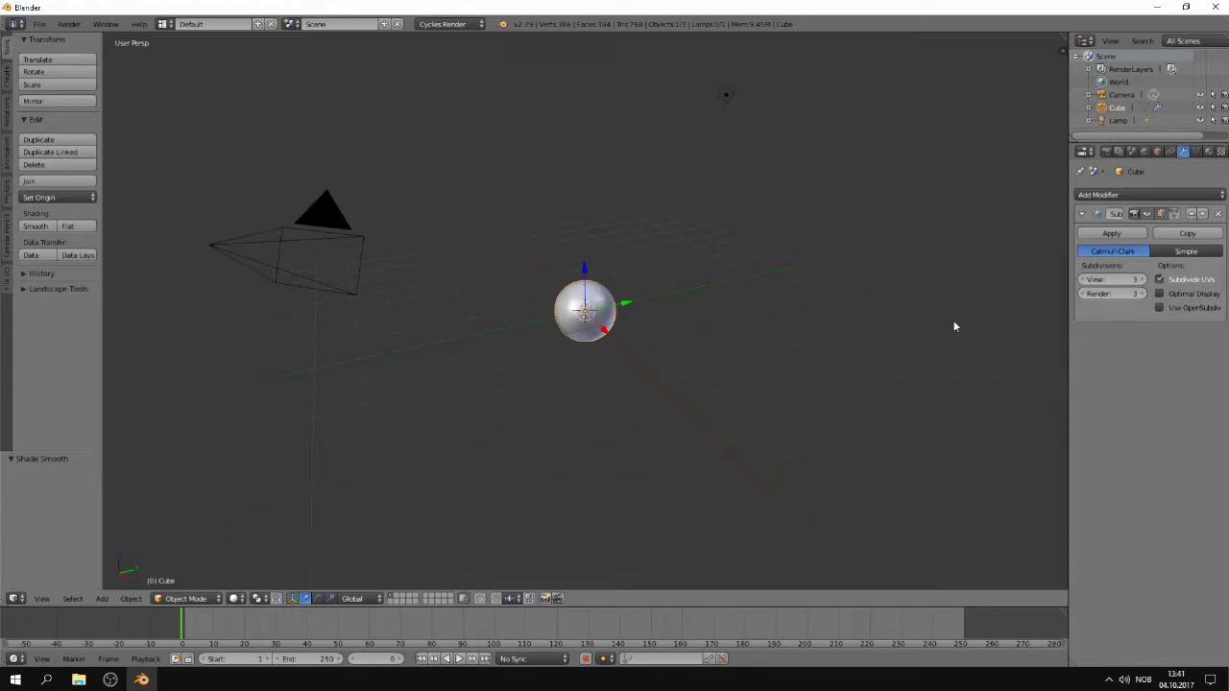
Step: Remove the Subsurf modifier from the cube's modifier stack
{"action": "left_click", "coordinate": [1218, 215]}
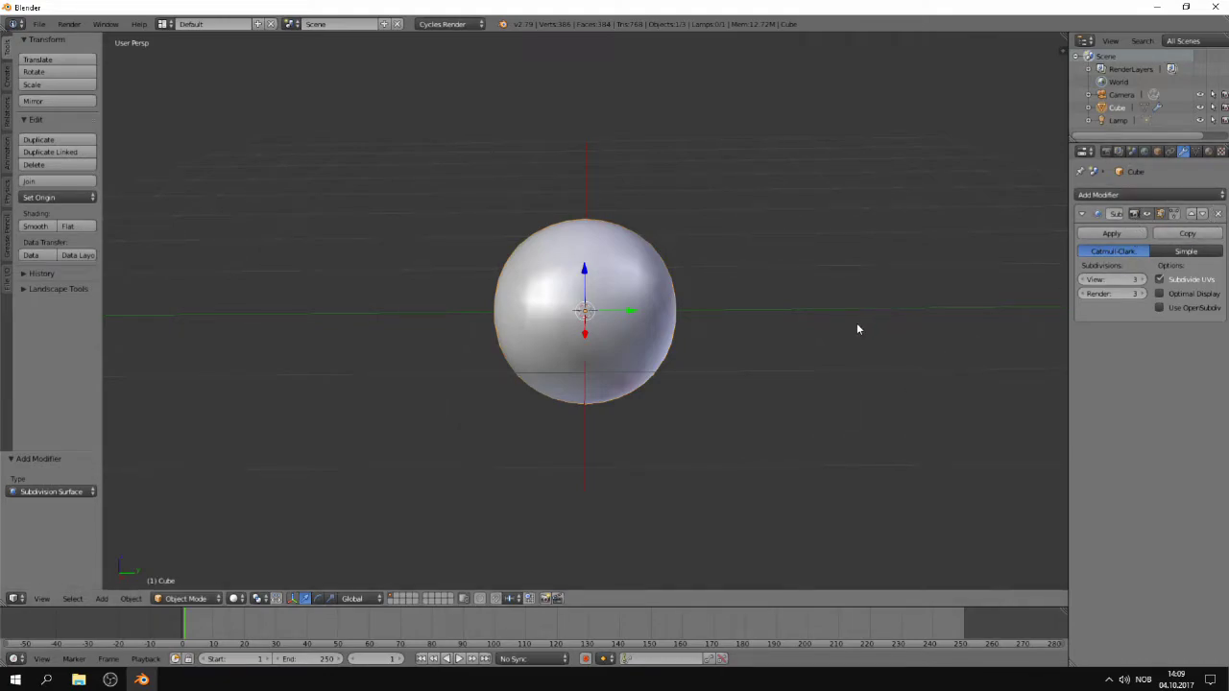
Step: Show the sphere as a wireframe from a level front view and enter Edit Mode
{"action": "key", "text": "z"}
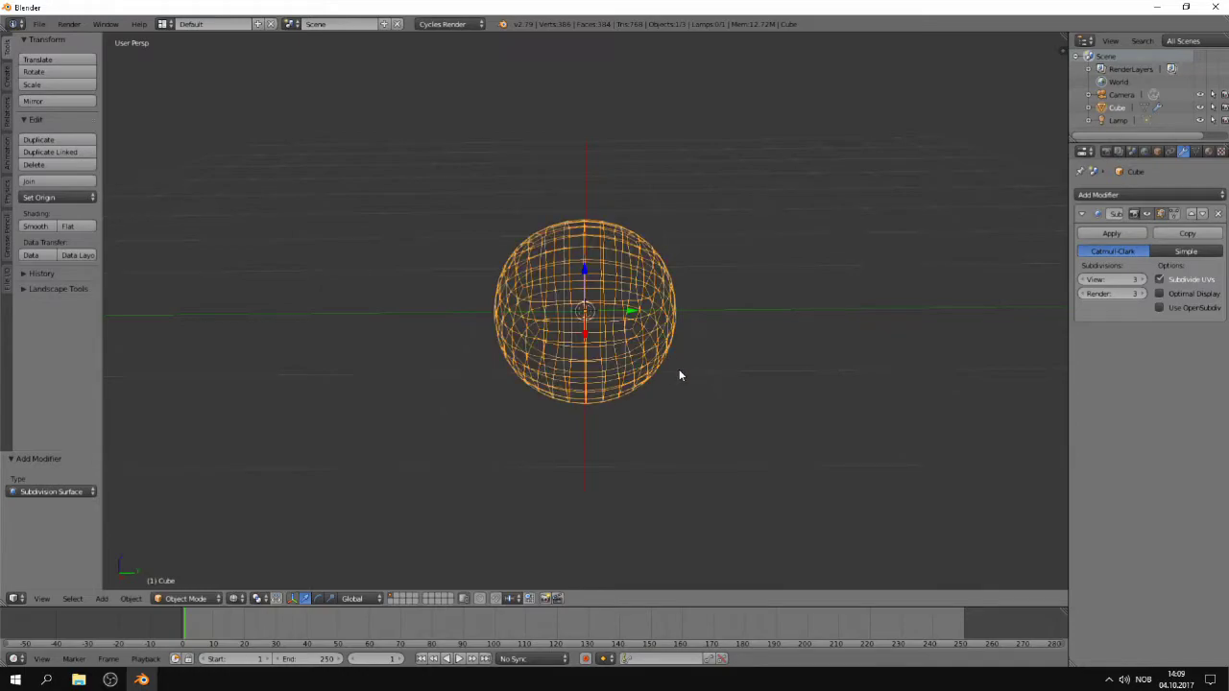
{"action": "middle_click_drag", "start_coordinate": [620, 462], "coordinate": [678, 515]}
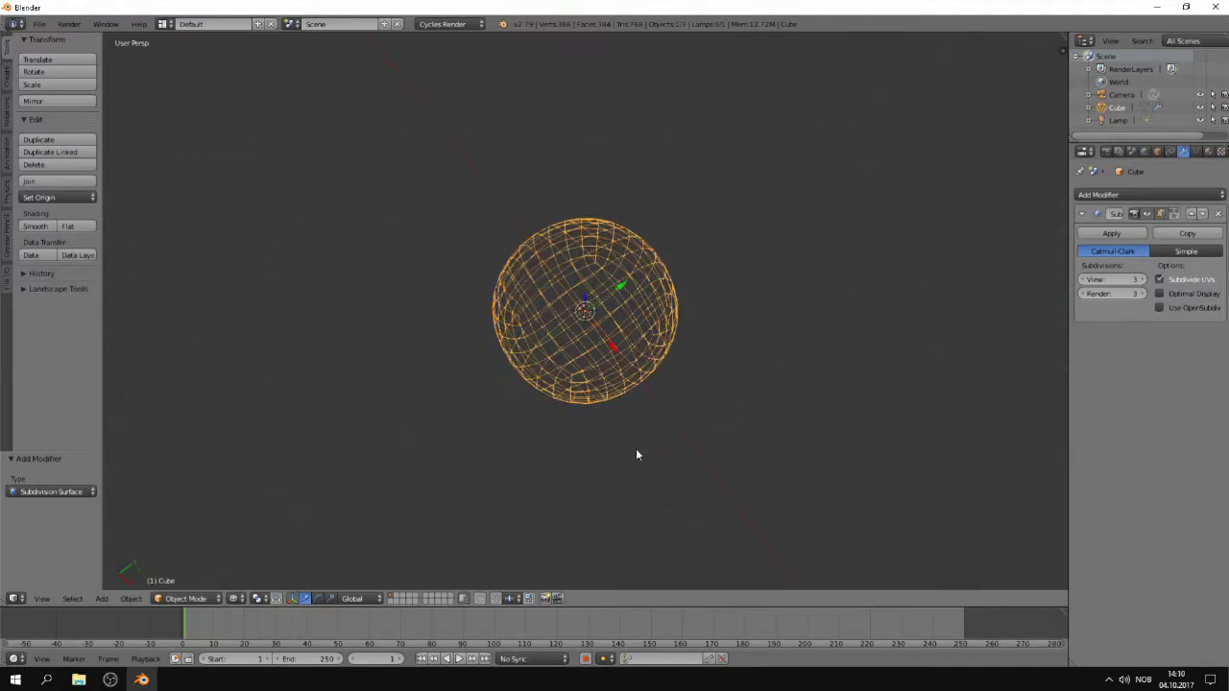
{"action": "middle_click_drag", "start_coordinate": [636, 448], "coordinate": [584, 373]}
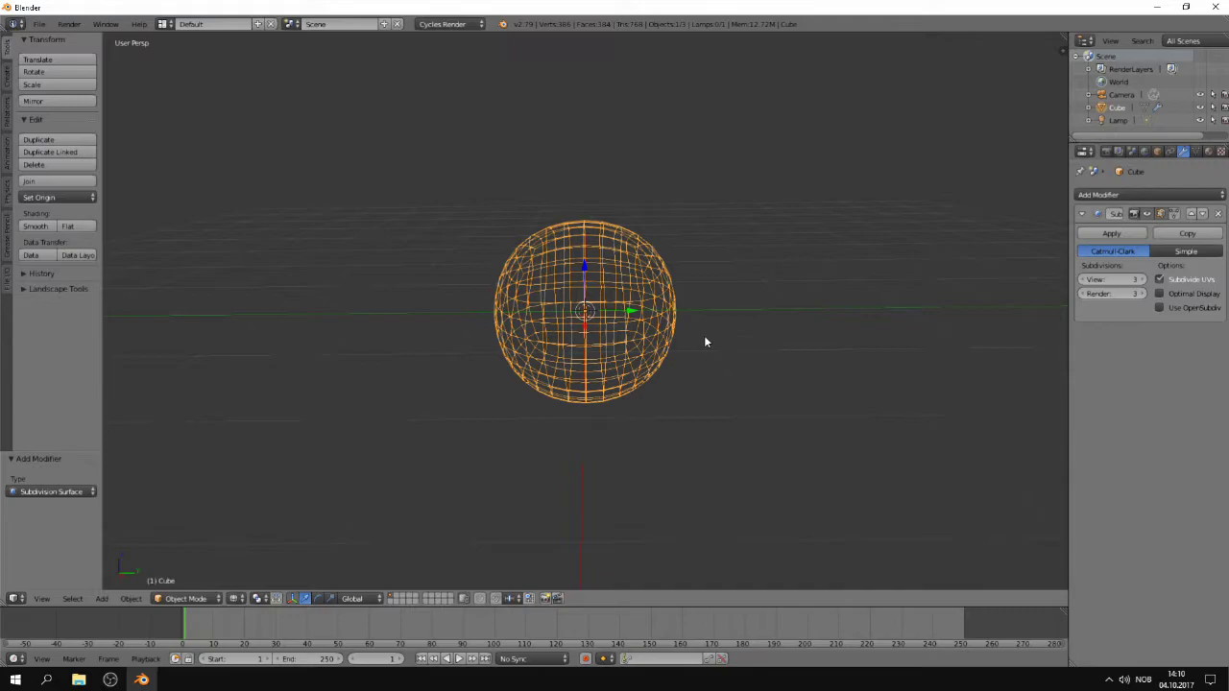
{"action": "key", "text": "Tab"}
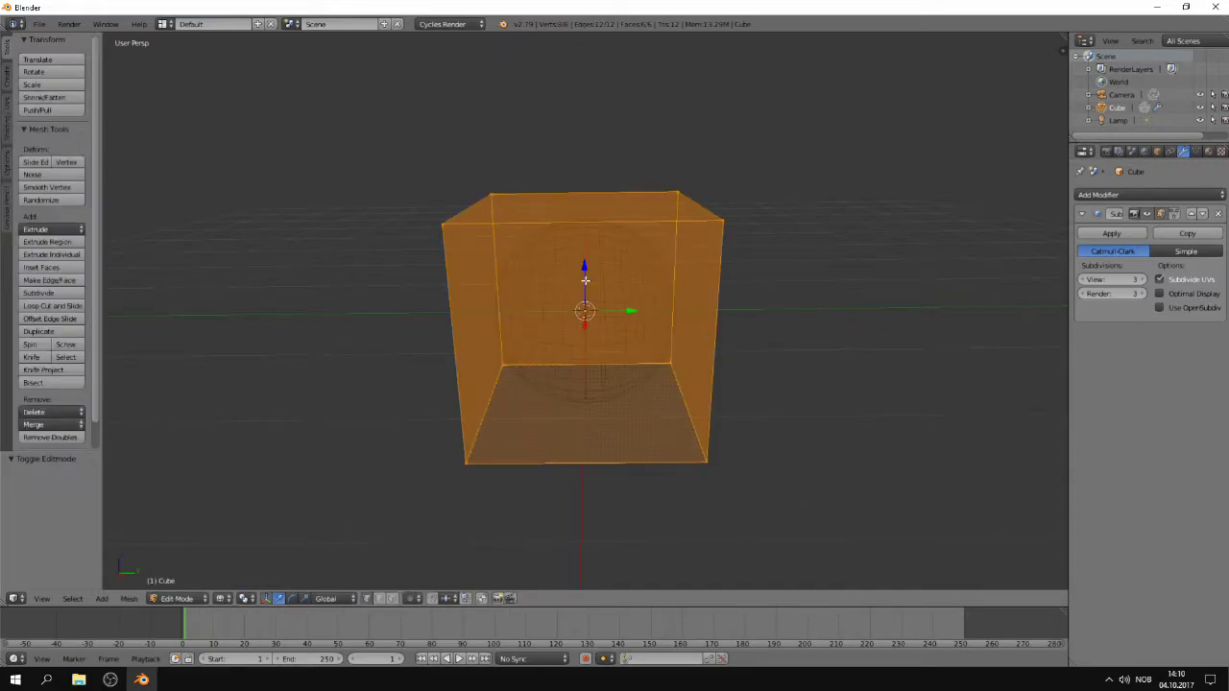
{"action": "key", "text": "g"}
{"action": "right_click", "coordinate": [580, 393]}
Step: Pull the cage's top-right corner vertex down along Z and inward along Y, then exit Edit Mode
{"action": "middle_click_drag", "start_coordinate": [774, 269], "coordinate": [748, 307]}
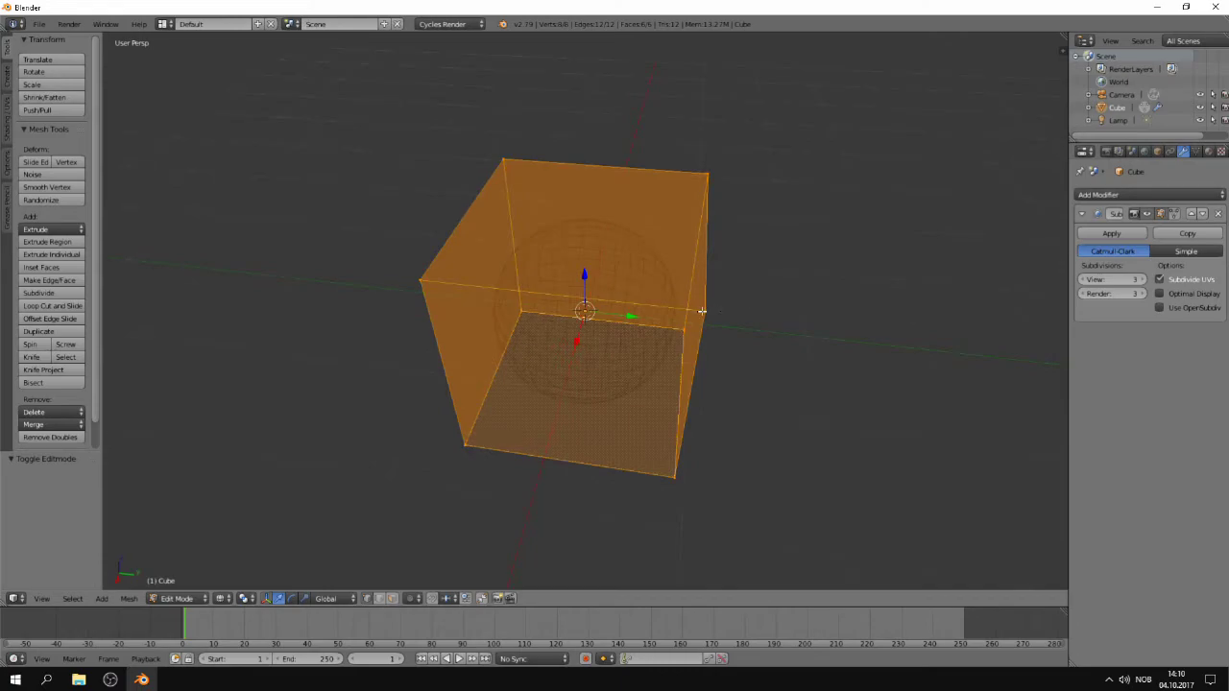
{"action": "right_click", "coordinate": [706, 309]}
{"action": "middle_click_drag", "start_coordinate": [706, 313], "coordinate": [787, 298]}
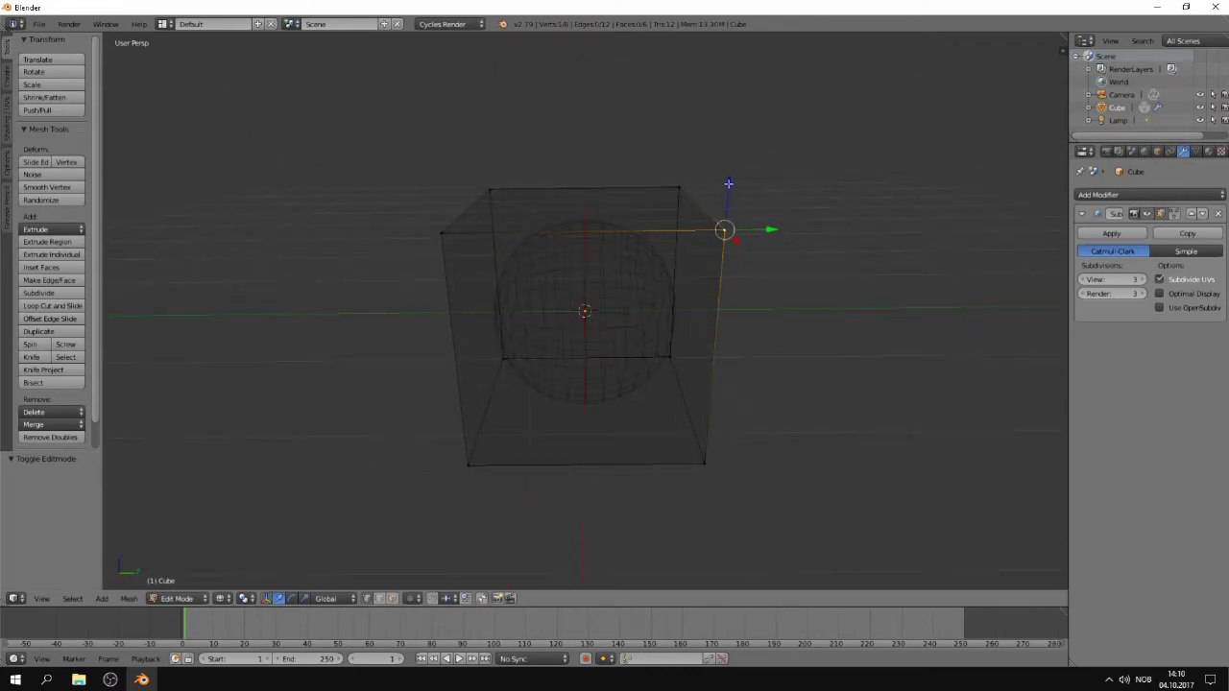
{"action": "left_click_drag", "start_coordinate": [728, 183], "coordinate": [753, 257]}
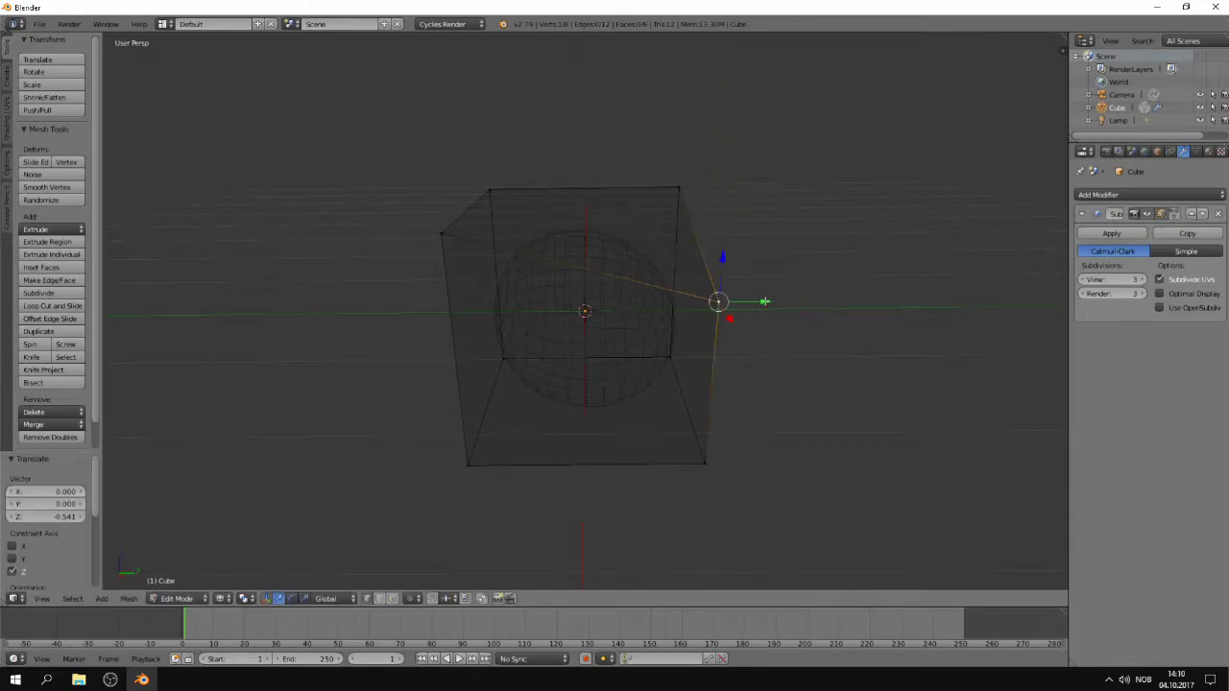
{"action": "key", "text": "g"}
{"action": "key", "text": "y"}
{"action": "left_click_drag", "start_coordinate": [749, 305], "coordinate": [667, 303]}
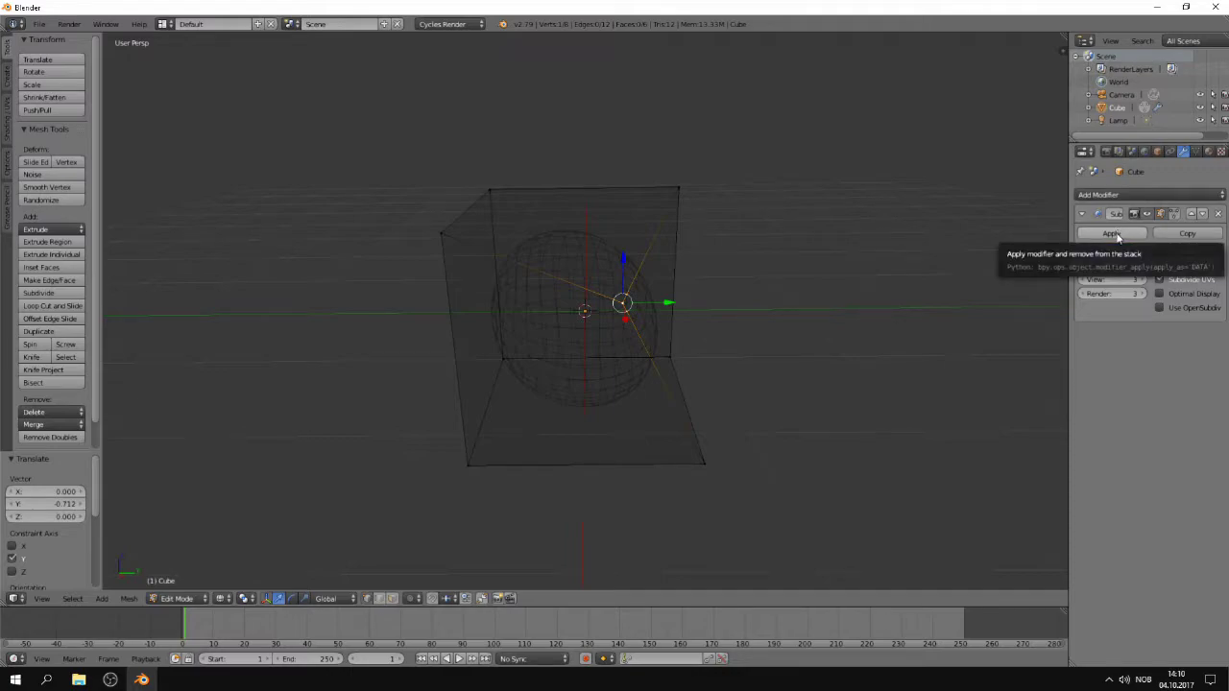
{"action": "key", "text": "Tab"}
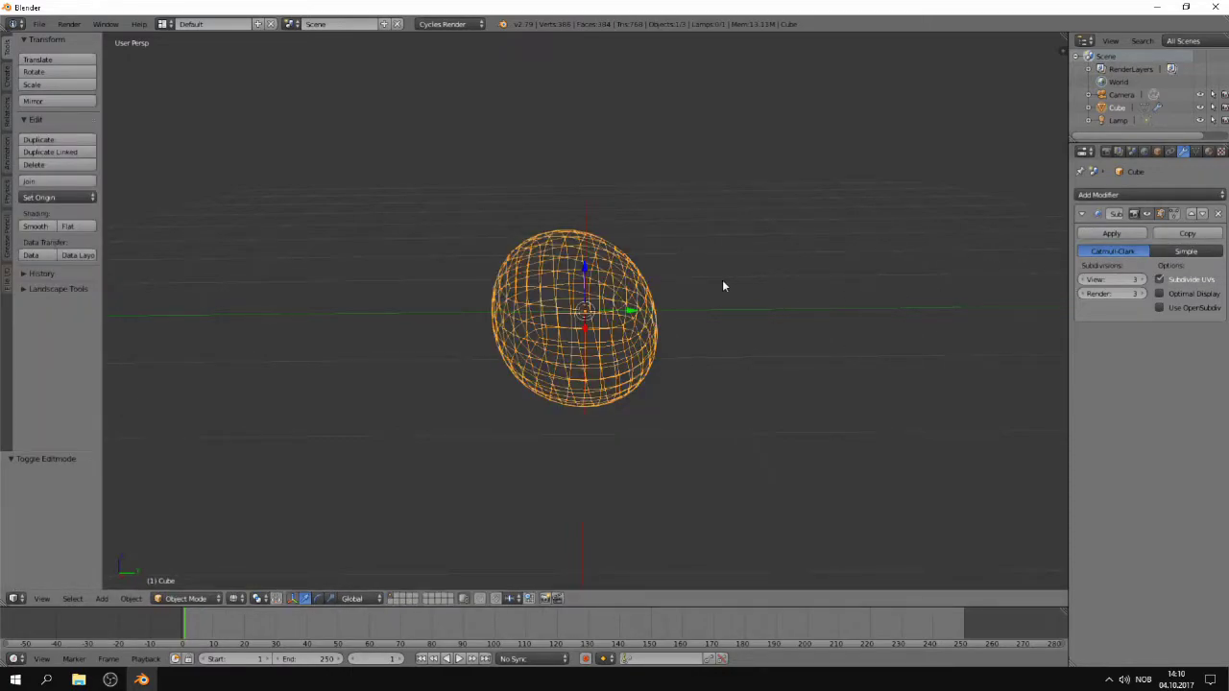
Step: Return to solid shading, apply the subdivision permanently, and enter Edit Mode
{"action": "key", "text": "z"}
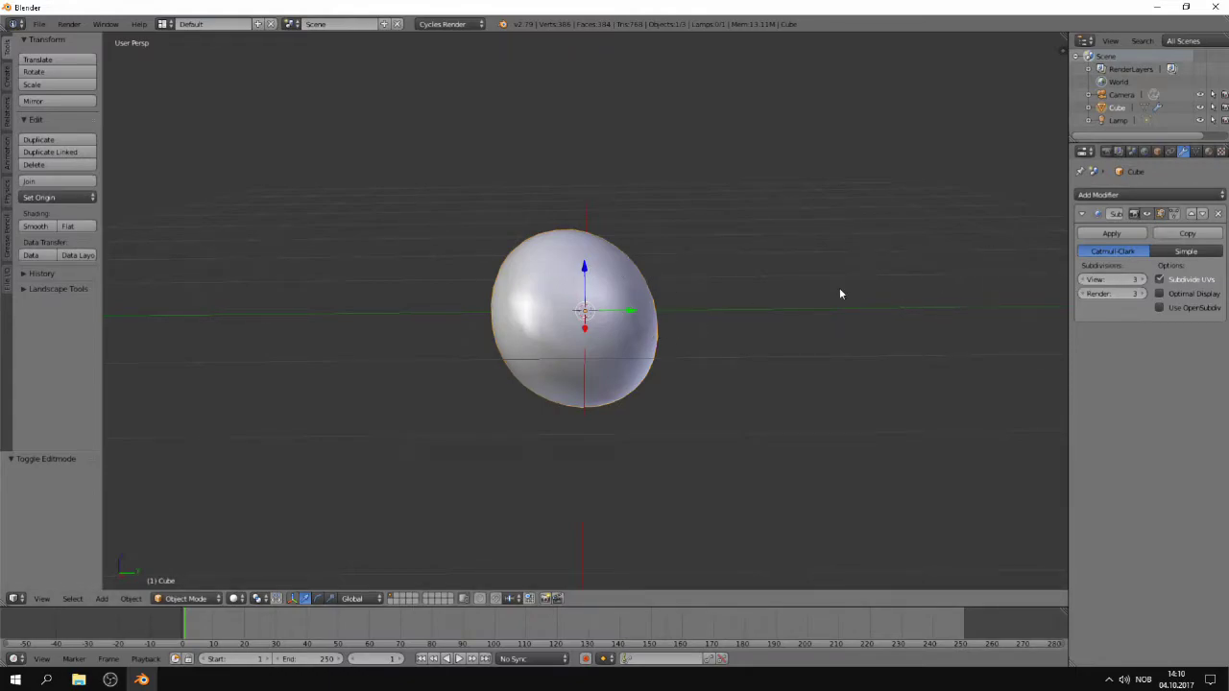
{"action": "left_click", "coordinate": [1114, 233]}
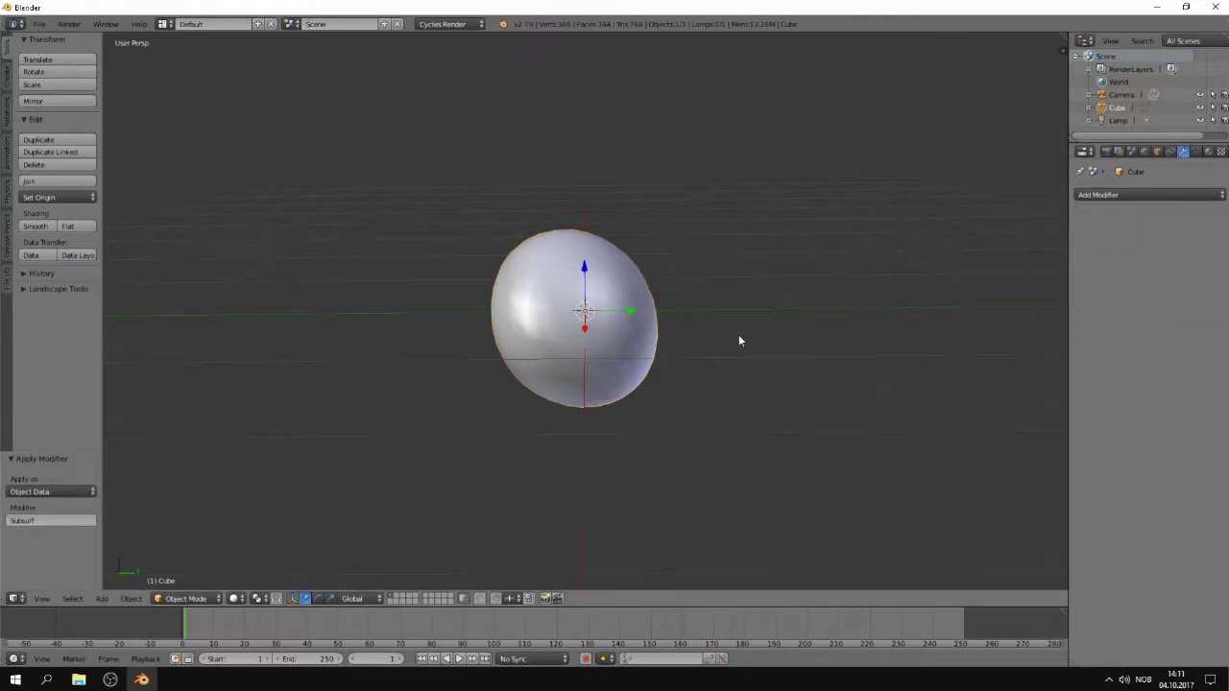
{"action": "key", "text": "Tab"}
Step: Pull a top vertex of the dense mesh up along Z into a spike
{"action": "middle_click_drag", "start_coordinate": [735, 335], "coordinate": [724, 434]}
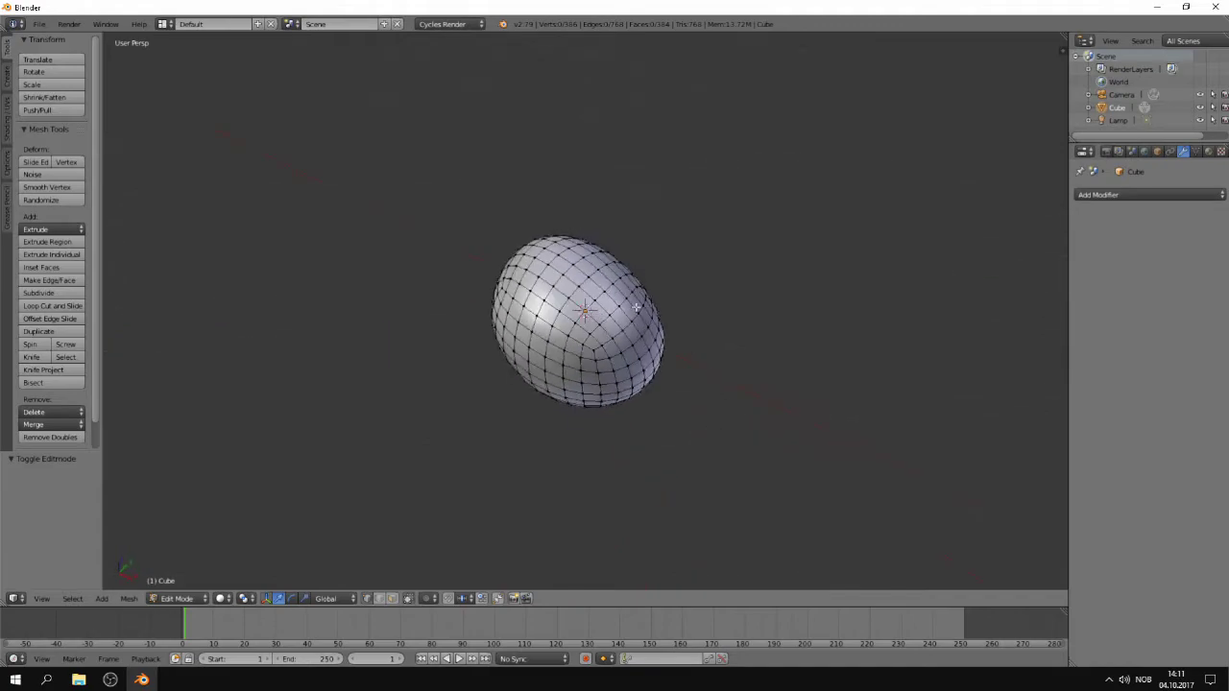
{"action": "right_click", "coordinate": [574, 279]}
{"action": "middle_click_drag", "start_coordinate": [619, 402], "coordinate": [538, 118]}
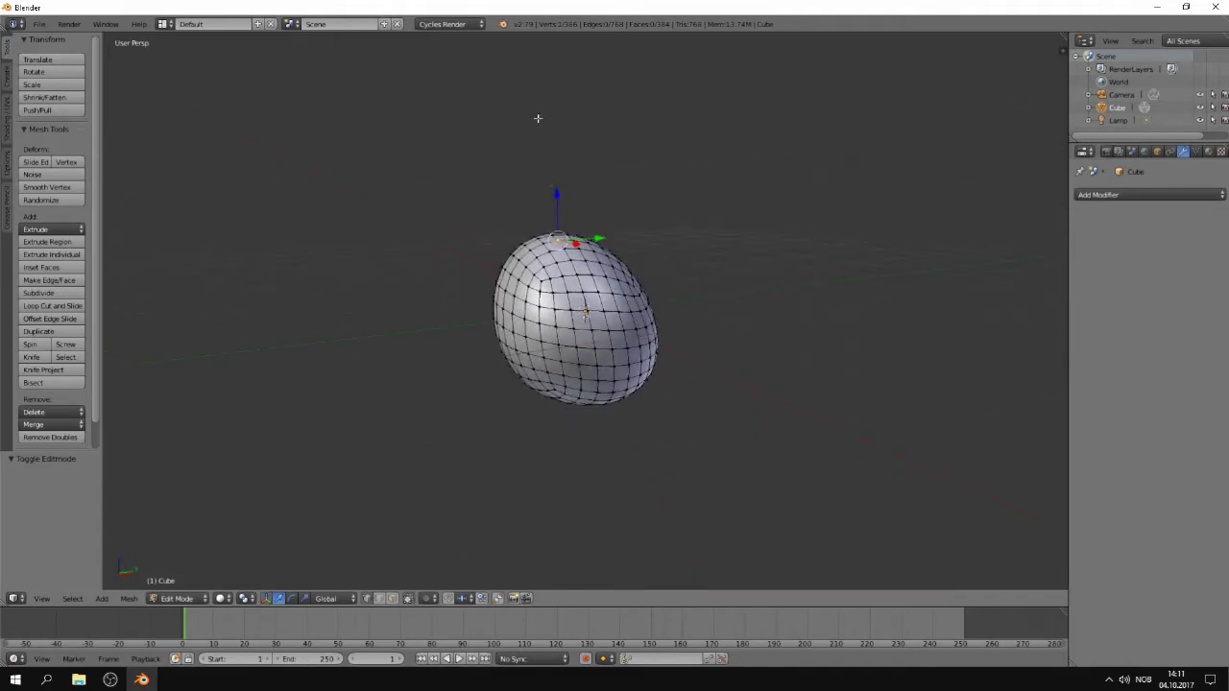
{"action": "key", "text": "g"}
{"action": "key", "text": "z"}
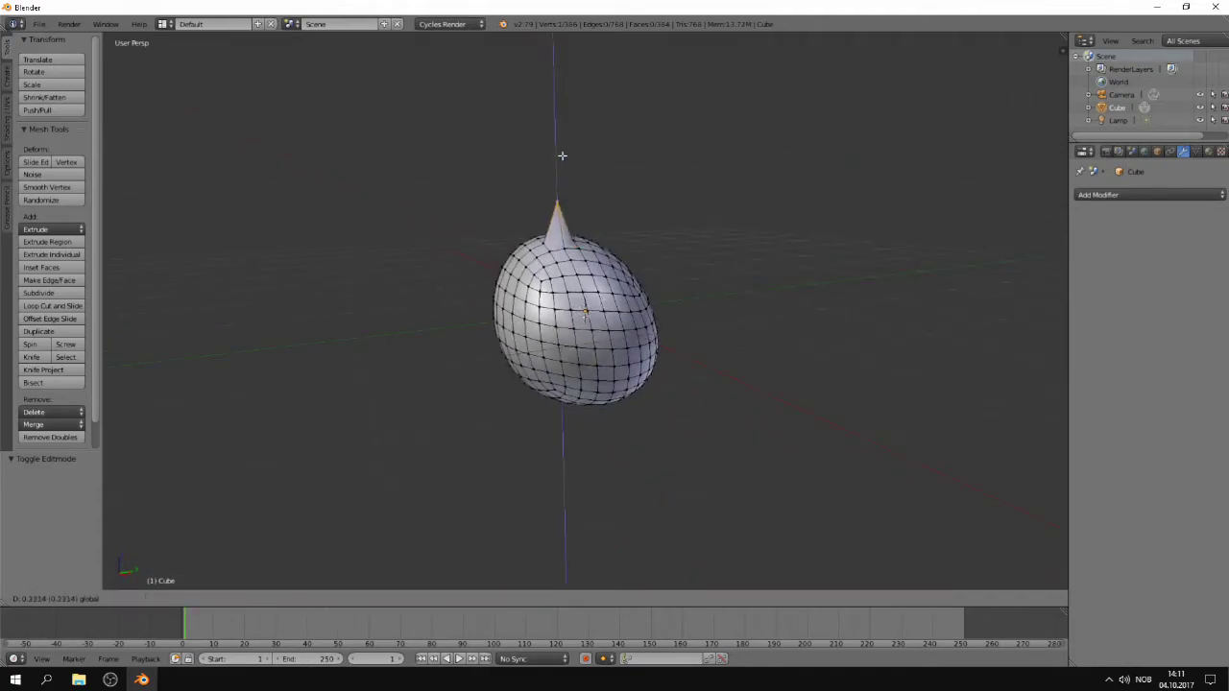
{"action": "left_click", "coordinate": [562, 150]}
Step: Nudge a front vertex of the mesh sideways along the X axis
{"action": "right_click", "coordinate": [610, 331]}
{"action": "key", "text": "g"}
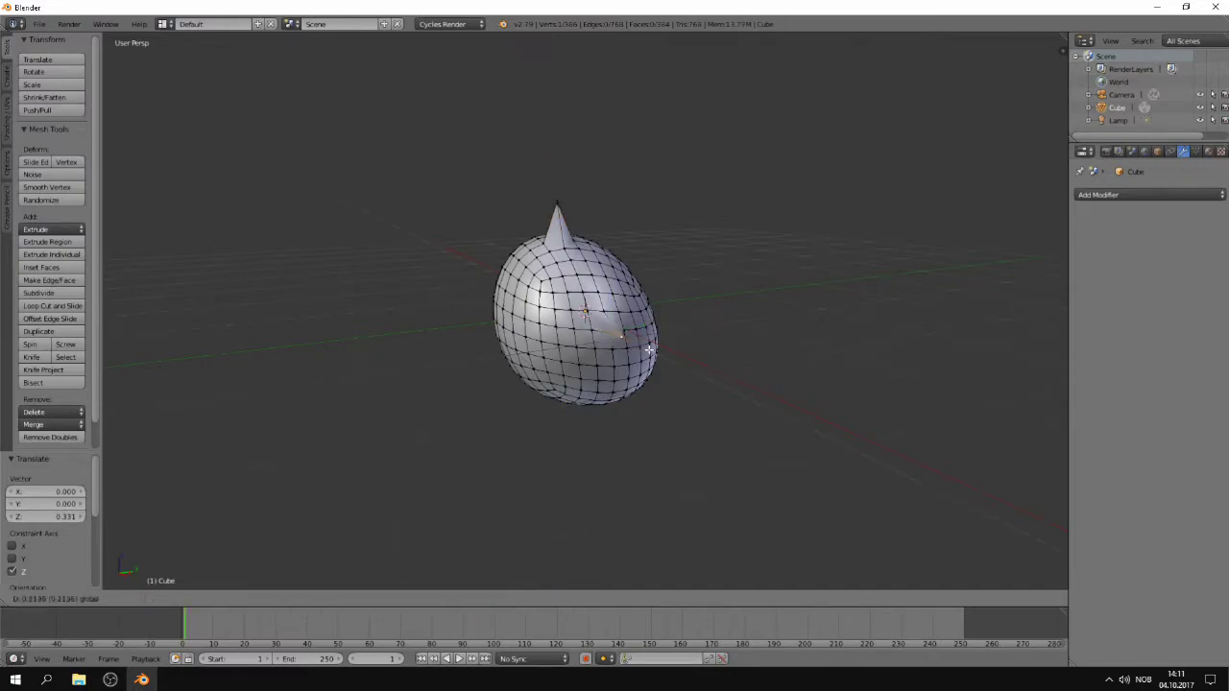
{"action": "key", "text": "x"}
{"action": "left_click", "coordinate": [637, 353]}
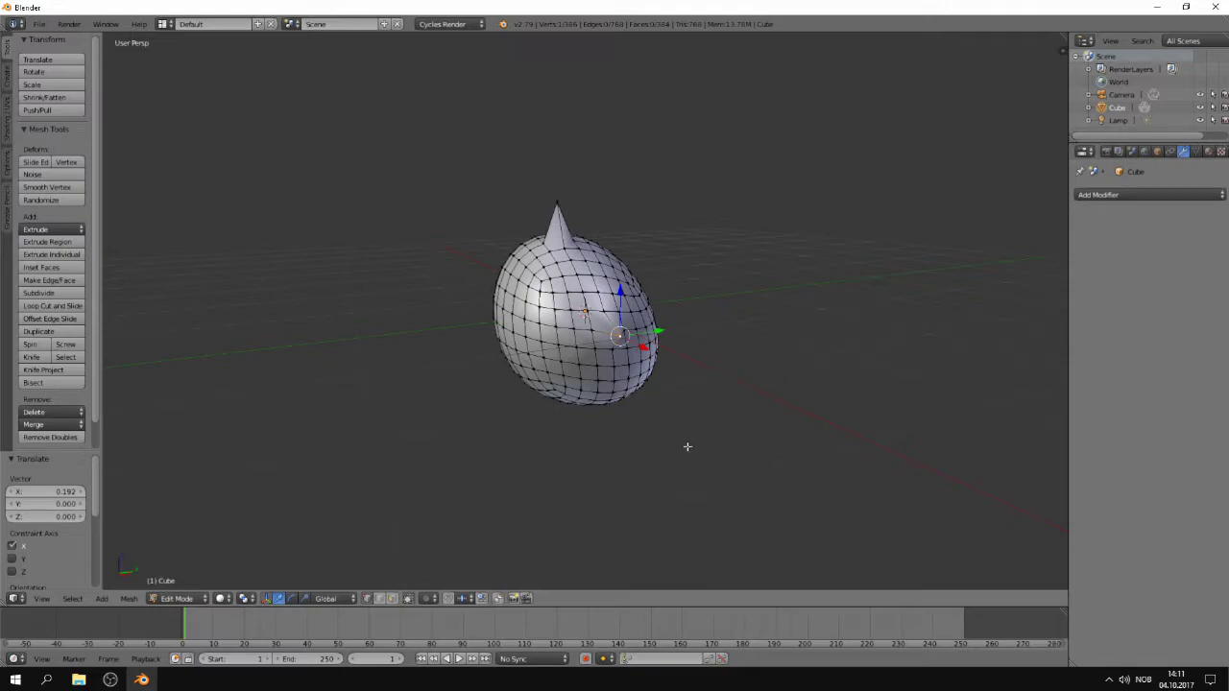
{"action": "middle_click_drag", "start_coordinate": [719, 450], "coordinate": [685, 461]}
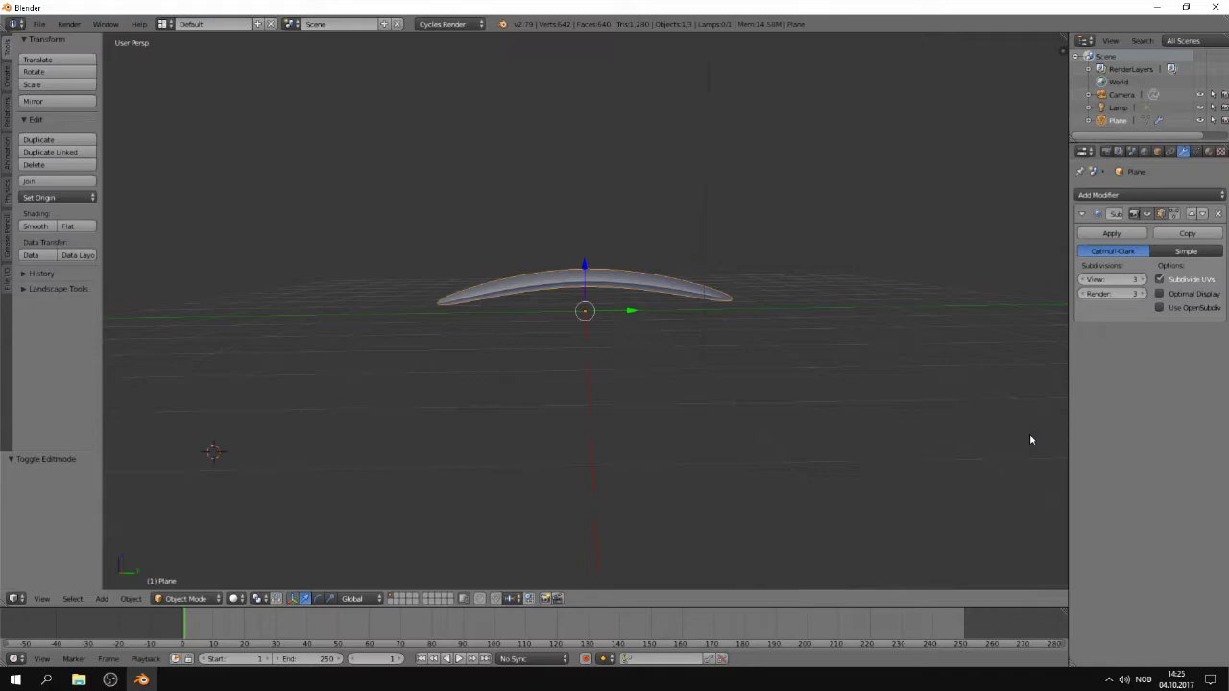
Step: Enter Edit Mode on the bent slab to reveal its control cage
{"action": "key", "text": "Tab"}
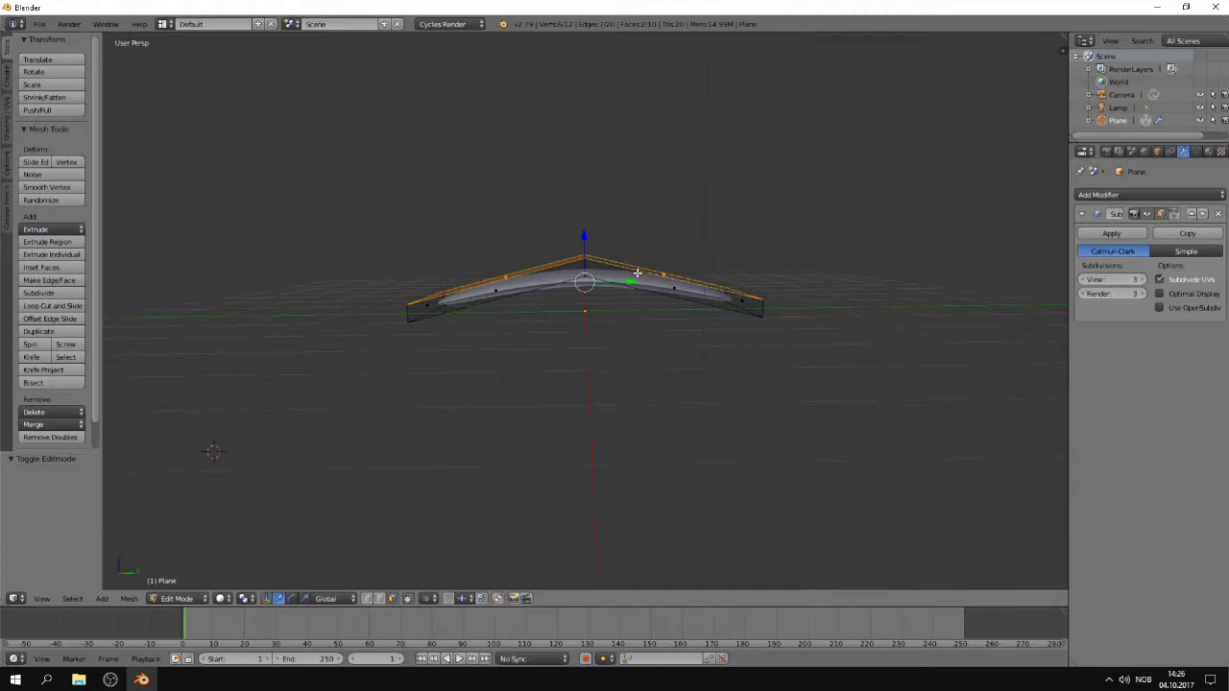
Step: Add two edge loops across the bent slab with Ctrl+R
{"action": "key", "text": "ctrl+r"}
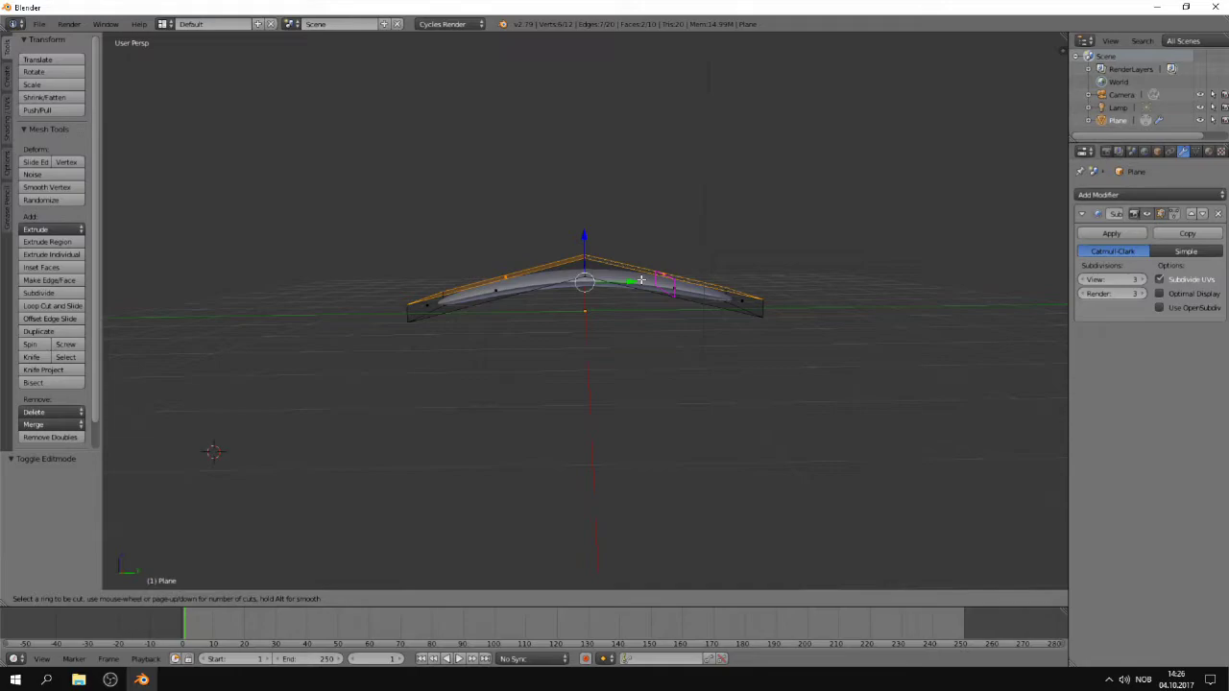
{"action": "left_click", "coordinate": [640, 279]}
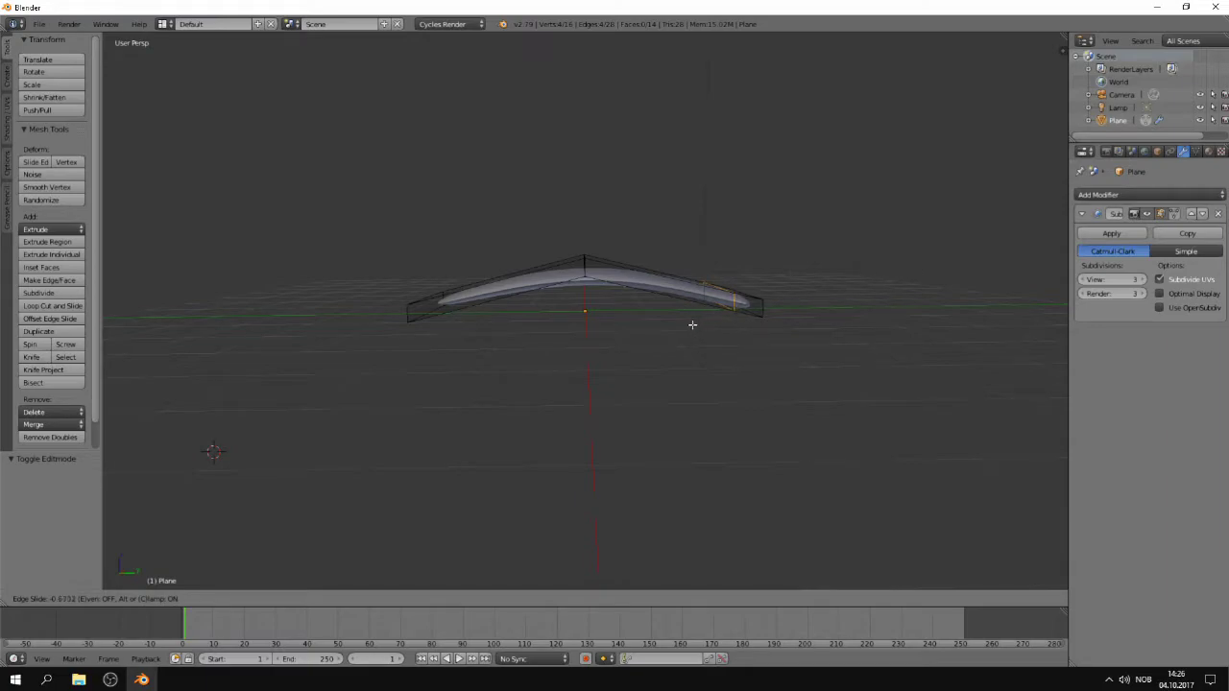
{"action": "left_click", "coordinate": [559, 291]}
{"action": "key", "text": "ctrl+r"}
{"action": "left_click", "coordinate": [530, 284]}
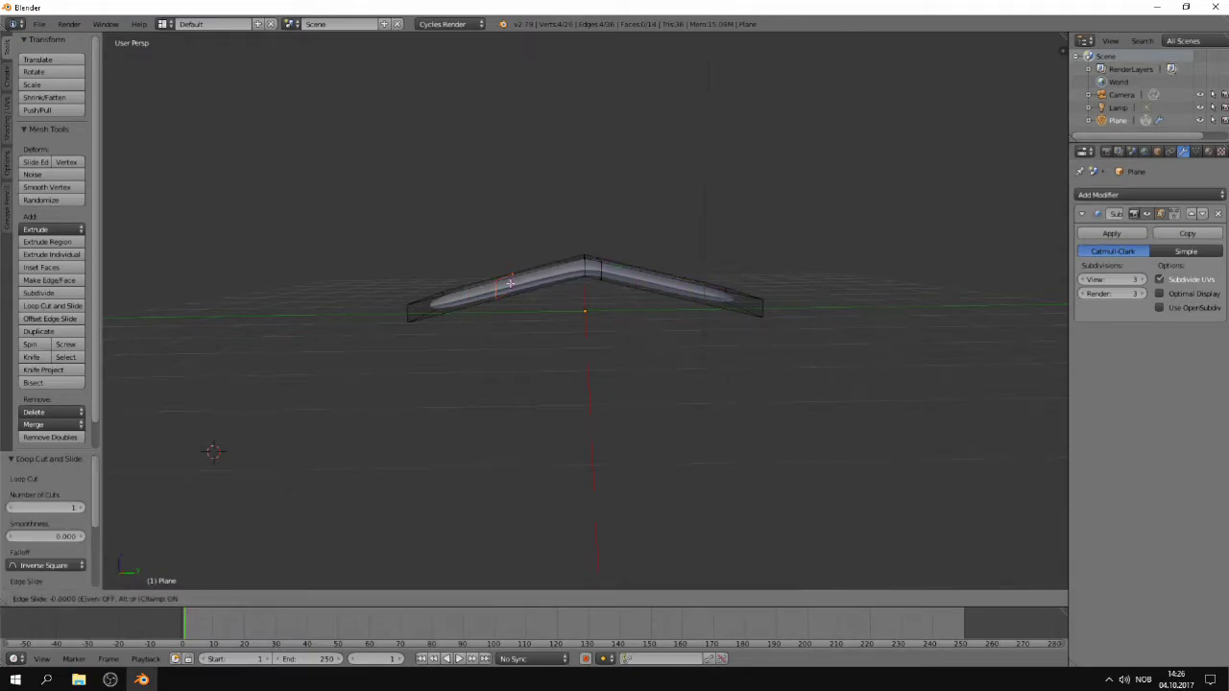
{"action": "left_click", "coordinate": [587, 275]}
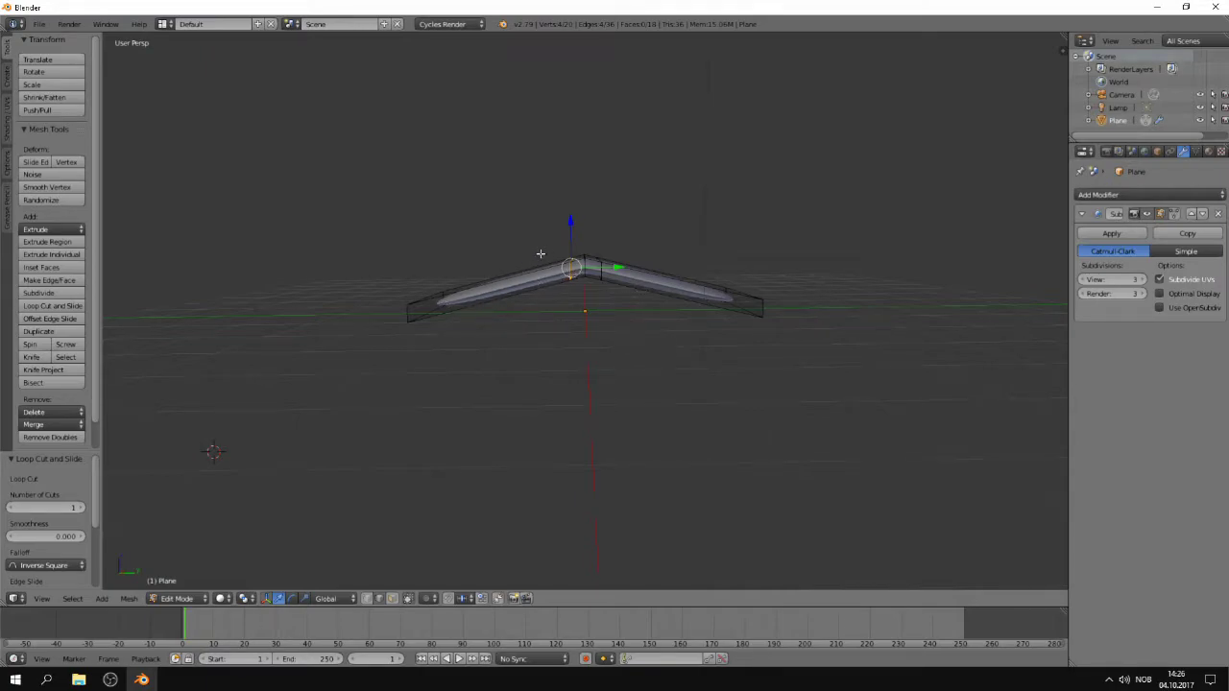
Step: Add two more edge loops, including one running along the slab's length
{"action": "key", "text": "ctrl+r"}
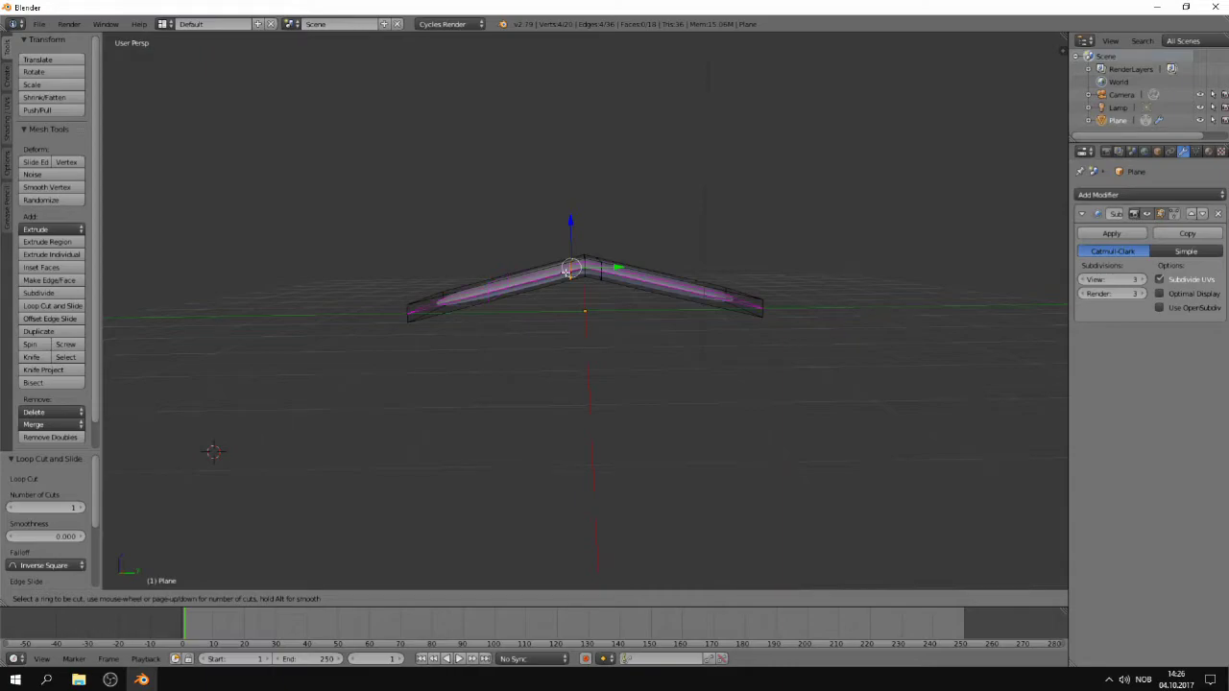
{"action": "left_click", "coordinate": [571, 270]}
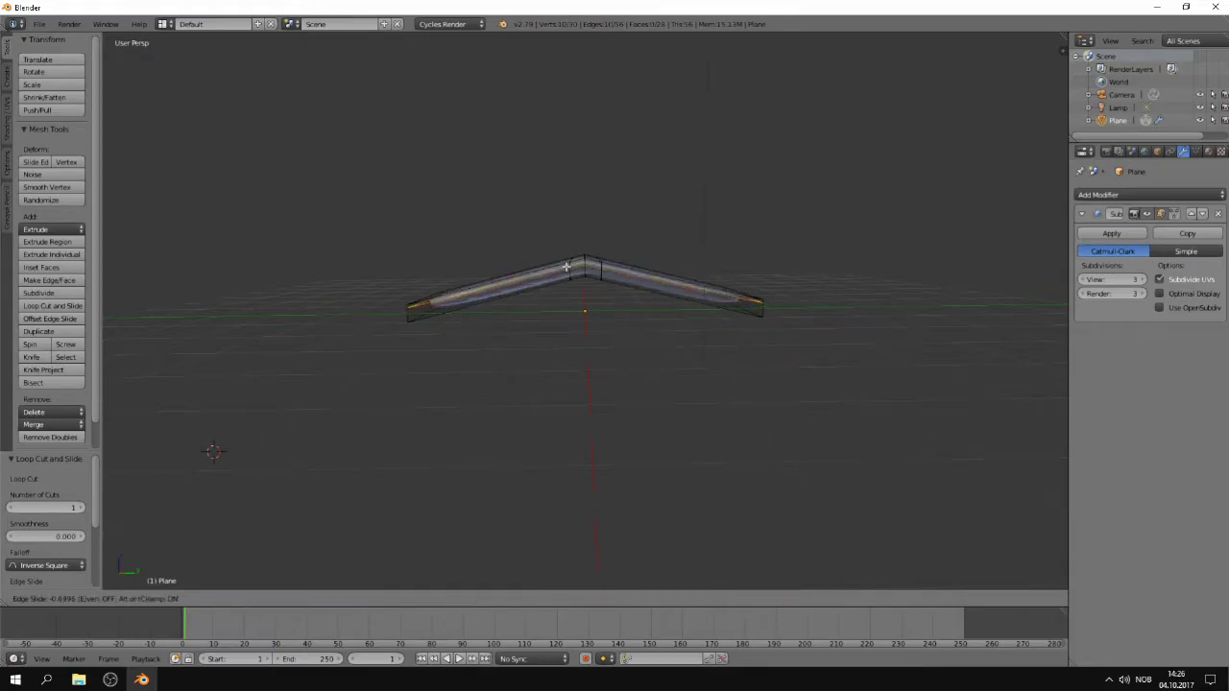
{"action": "left_click", "coordinate": [568, 266]}
{"action": "key", "text": "ctrl+r"}
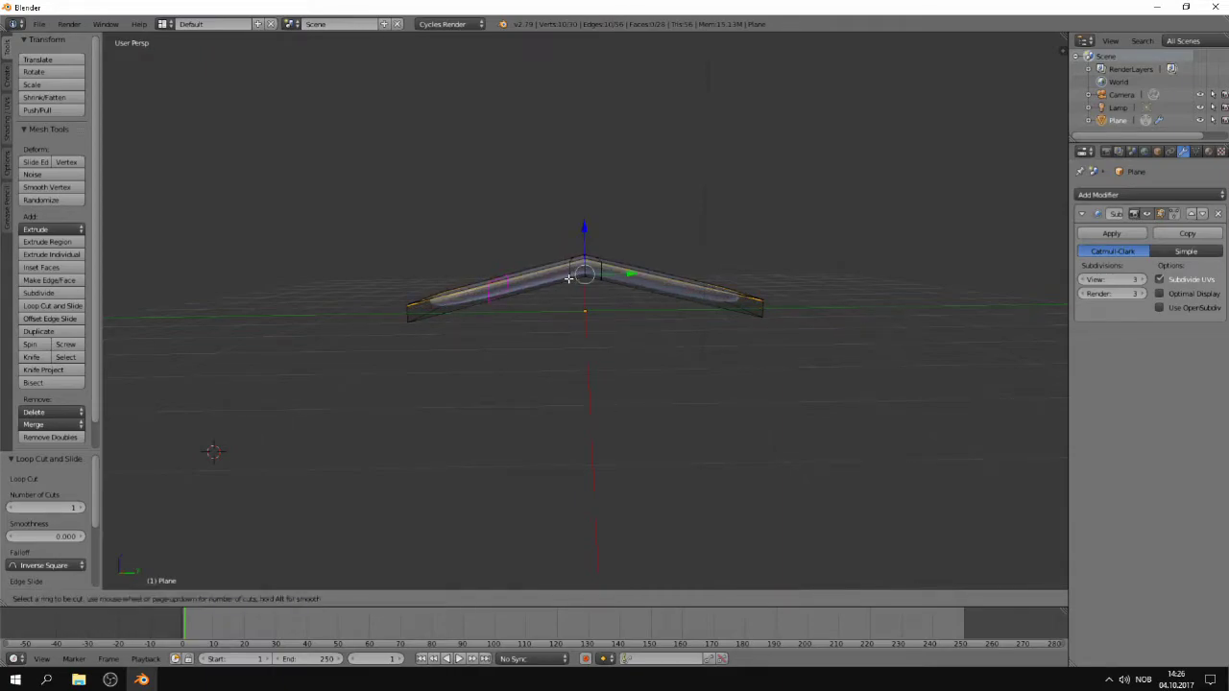
{"action": "left_click", "coordinate": [570, 273]}
{"action": "left_click", "coordinate": [634, 359]}
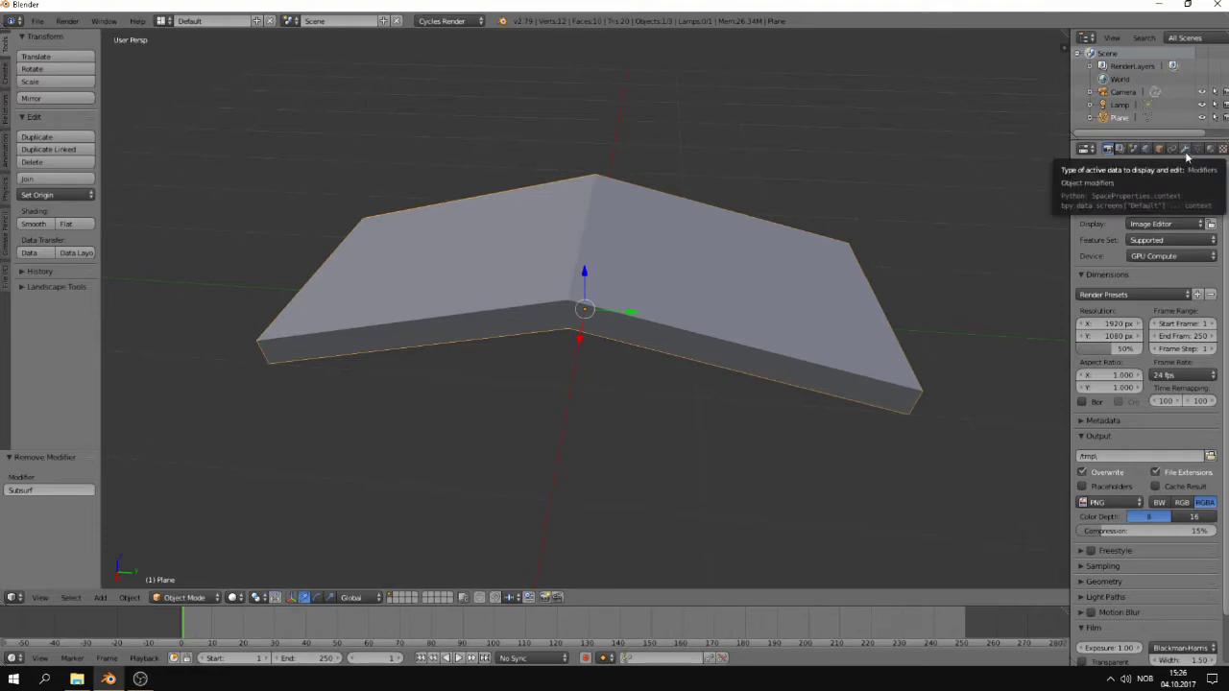
Step: Show the folded Plane's Modifiers tab, with its stack still empty
{"action": "left_click", "coordinate": [1186, 150]}
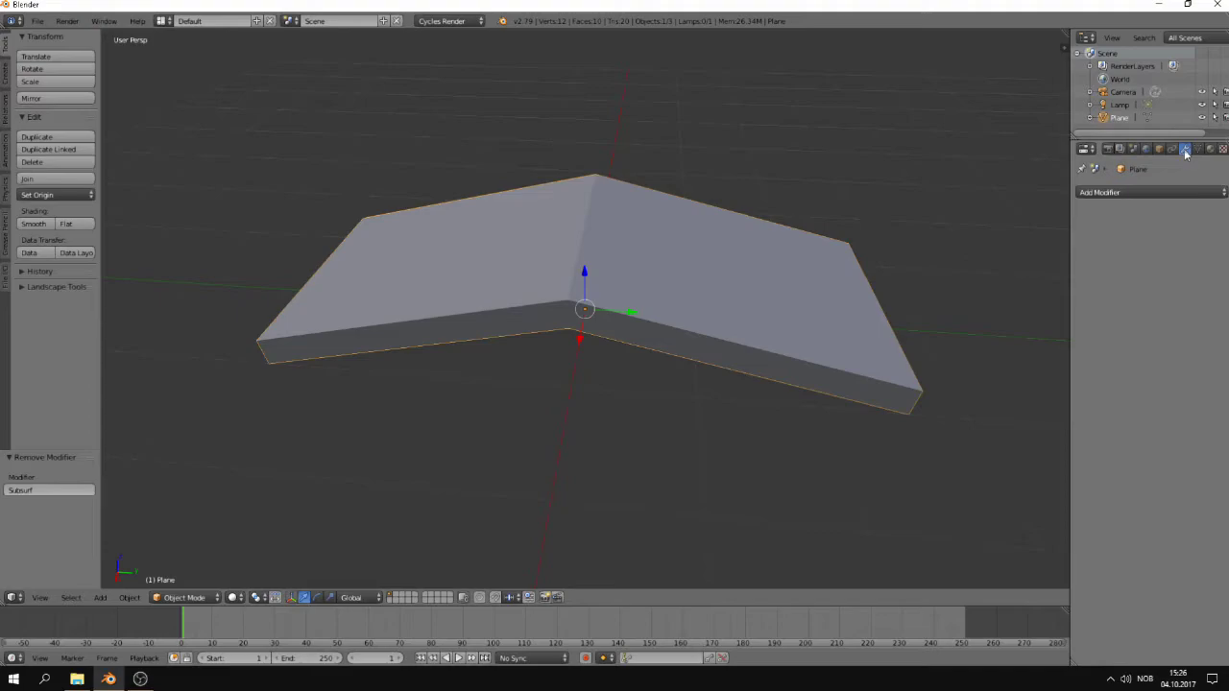
Step: Add a Subdivision Surface modifier with View and Render levels at 3, then collapse its panel
{"action": "left_click", "coordinate": [1130, 192]}
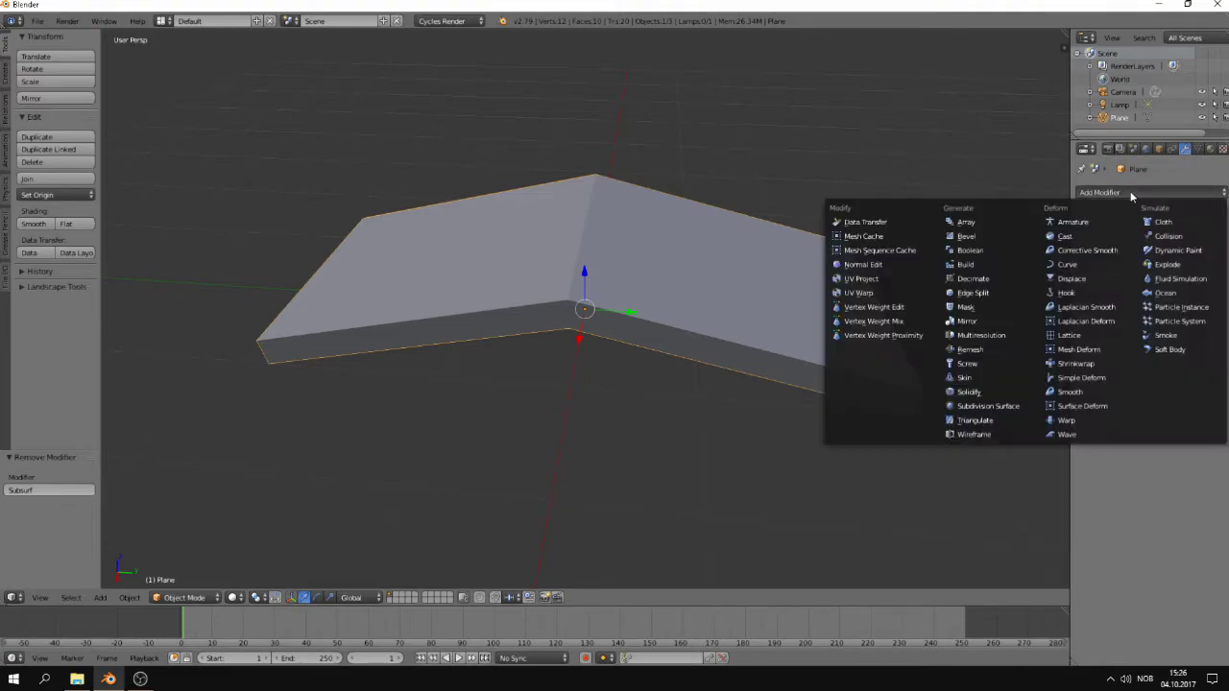
{"action": "left_click", "coordinate": [995, 407]}
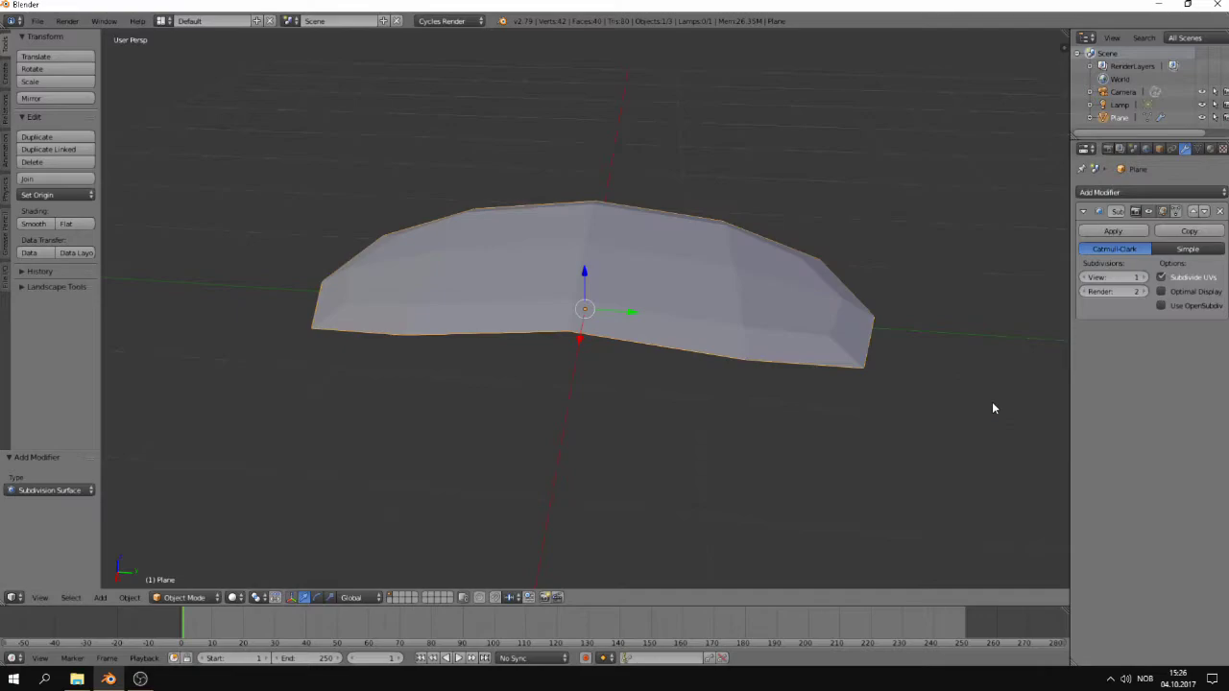
{"action": "left_click", "coordinate": [1143, 277]}
{"action": "left_click", "coordinate": [1142, 276]}
{"action": "left_click", "coordinate": [1142, 291]}
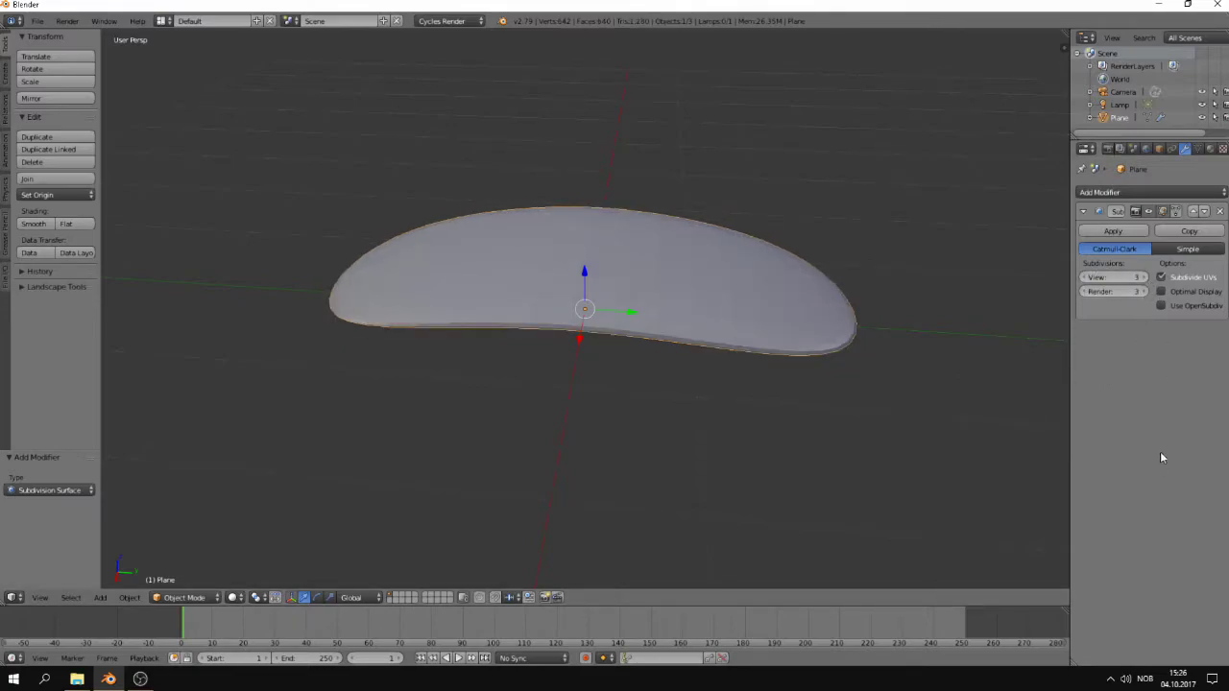
{"action": "left_click", "coordinate": [1083, 212]}
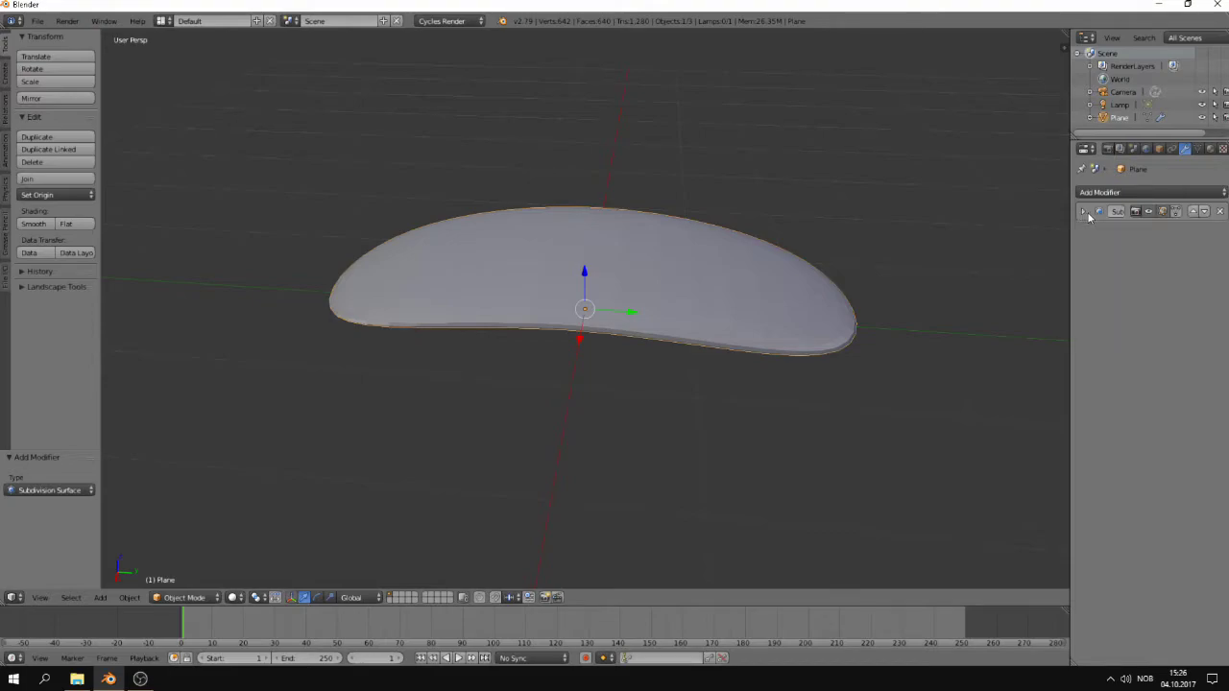
{"action": "left_click", "coordinate": [1083, 211]}
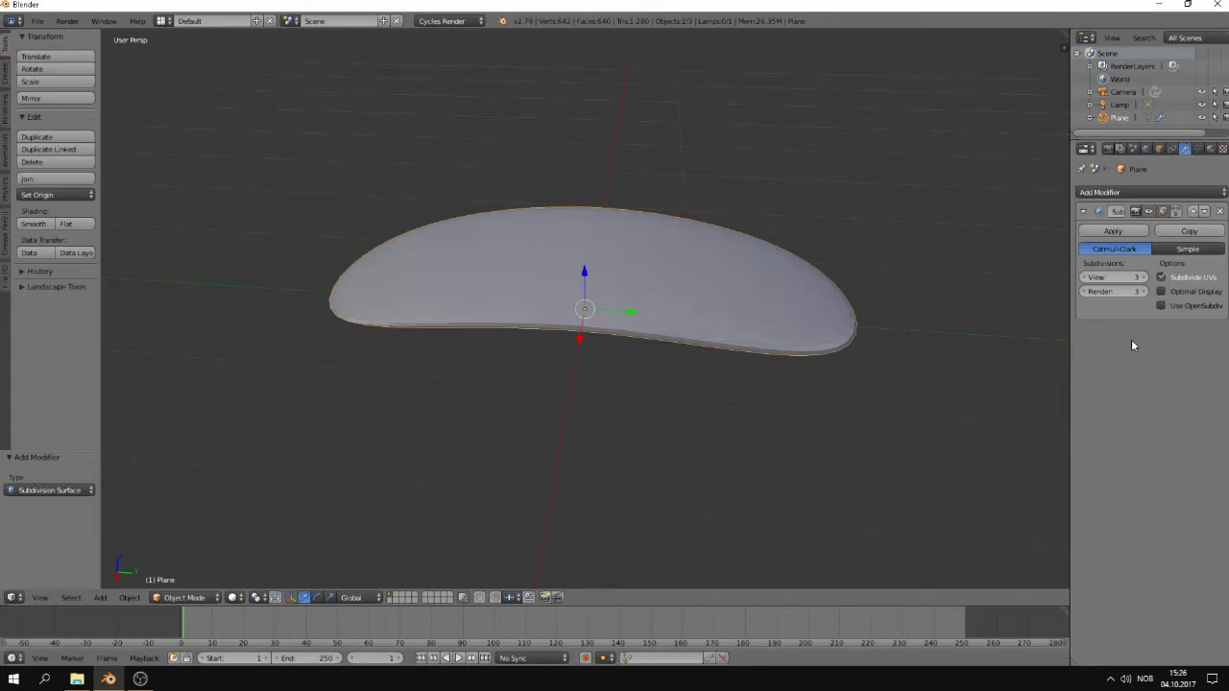
{"action": "left_click", "coordinate": [1085, 211]}
{"action": "left_click", "coordinate": [1085, 211]}
{"action": "key", "text": "F12"}
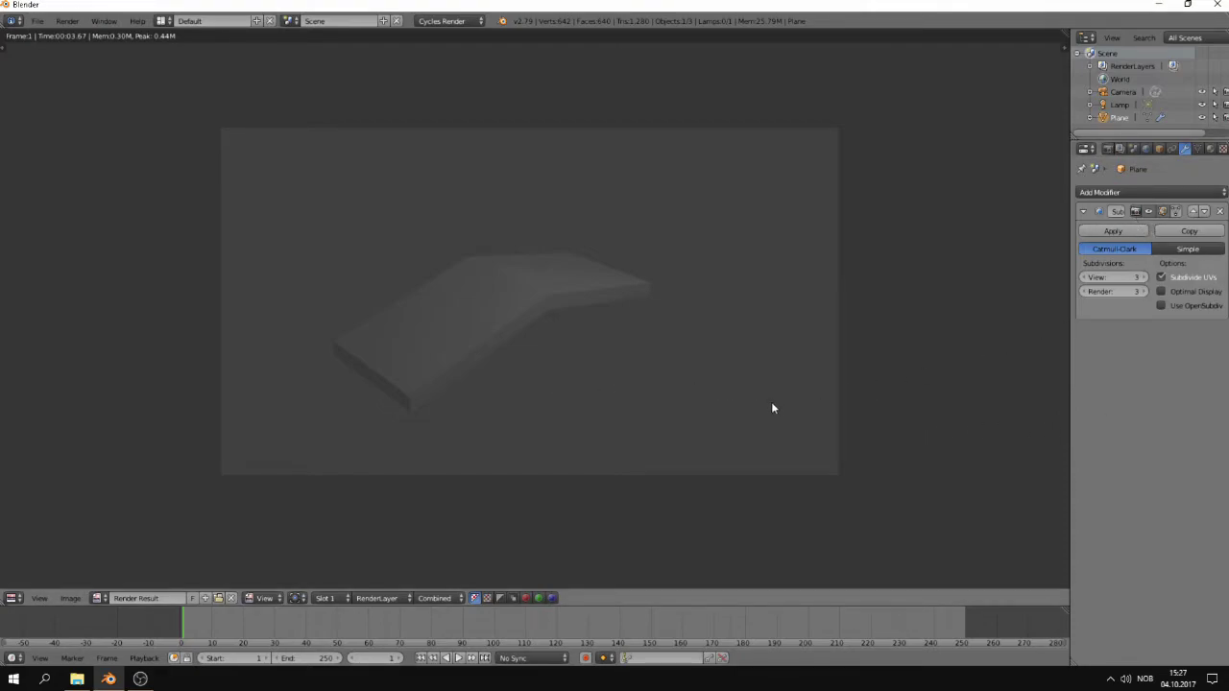
{"action": "key", "text": "Escape"}
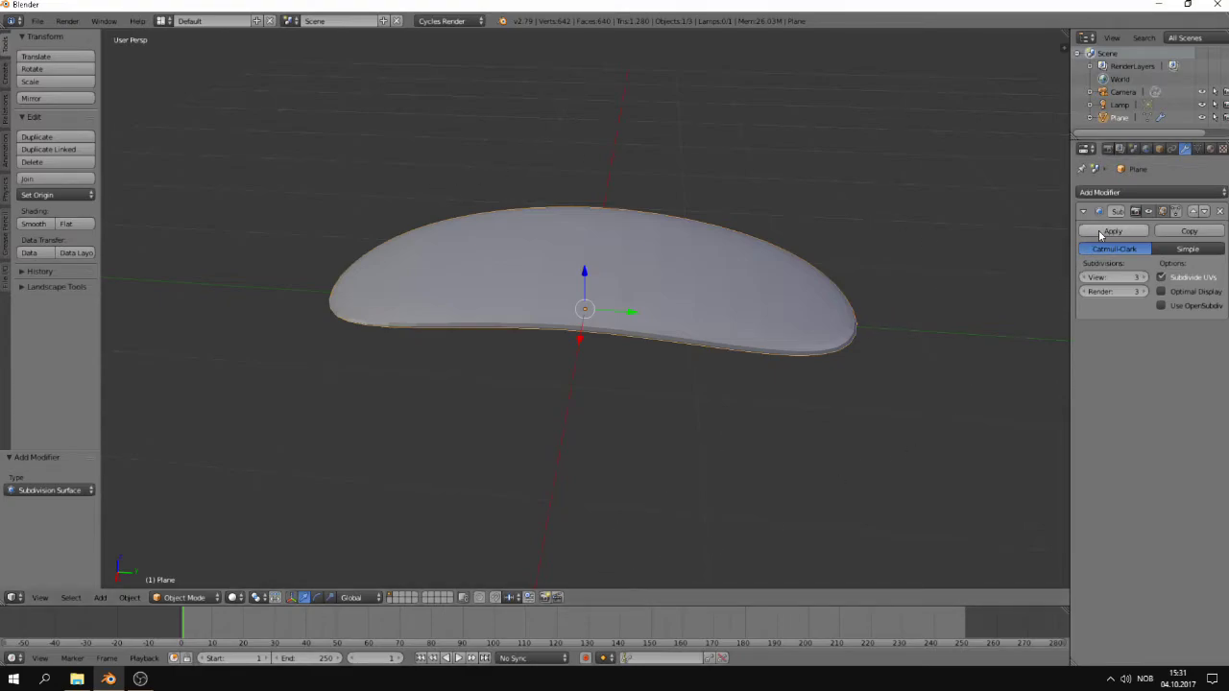
{"action": "left_click", "coordinate": [1149, 211]}
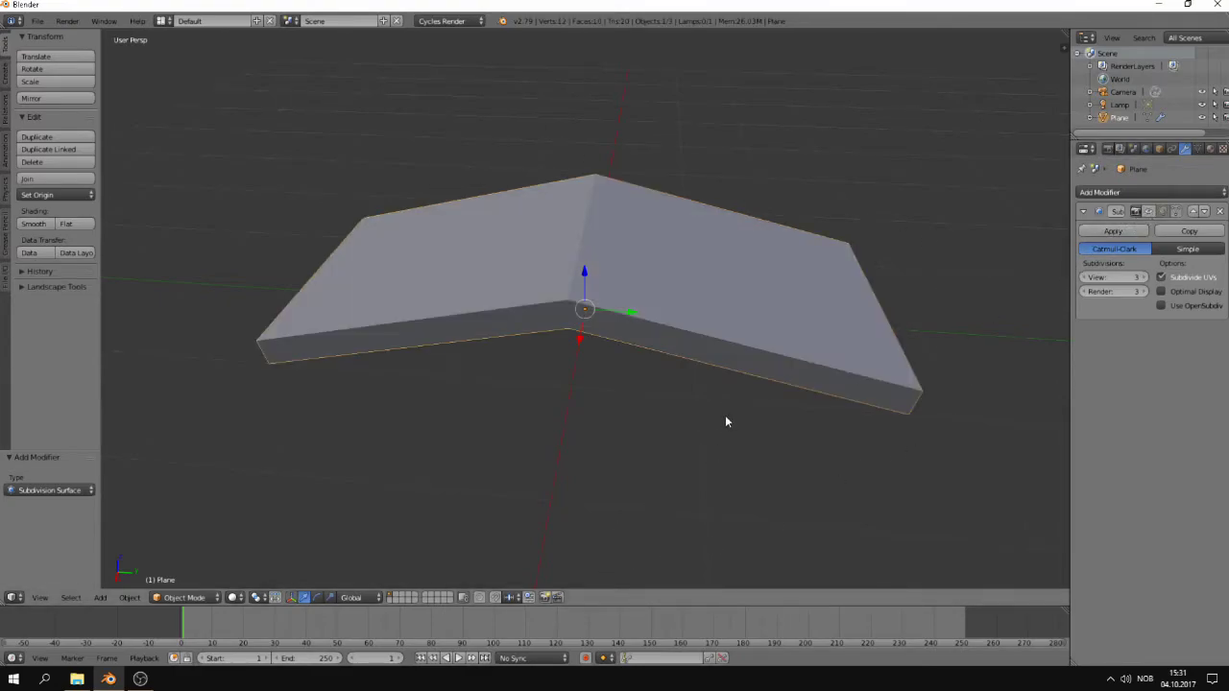
{"action": "key", "text": "Tab"}
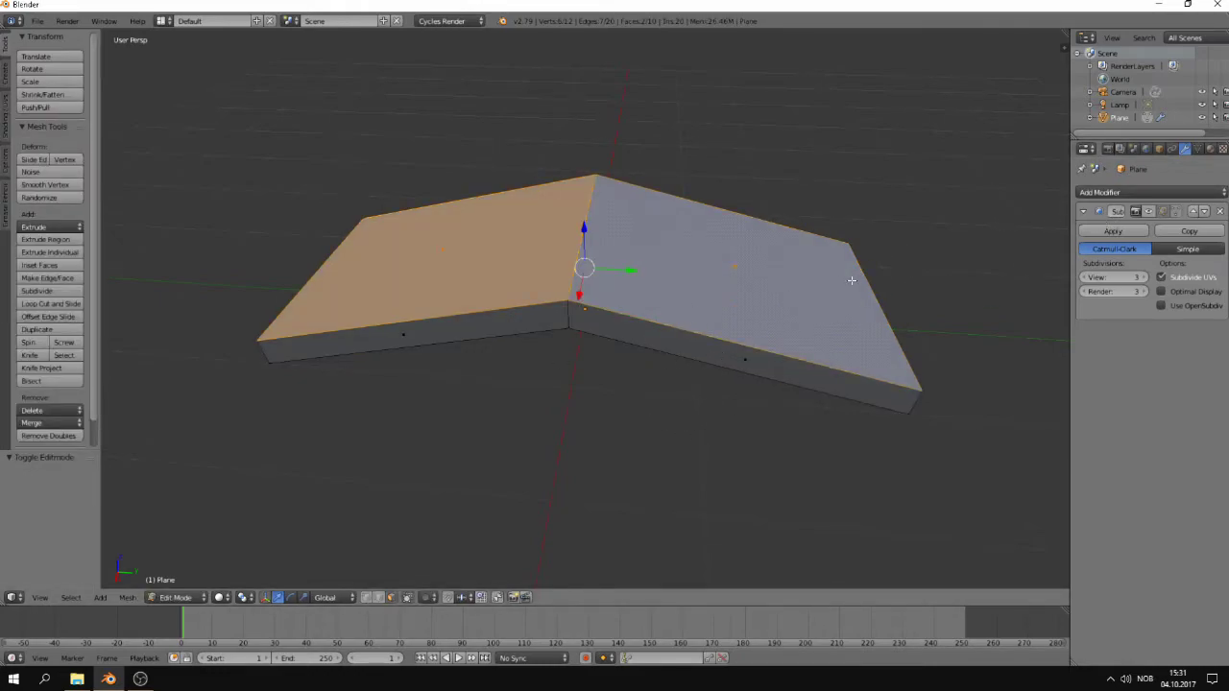
{"action": "left_click", "coordinate": [1147, 212]}
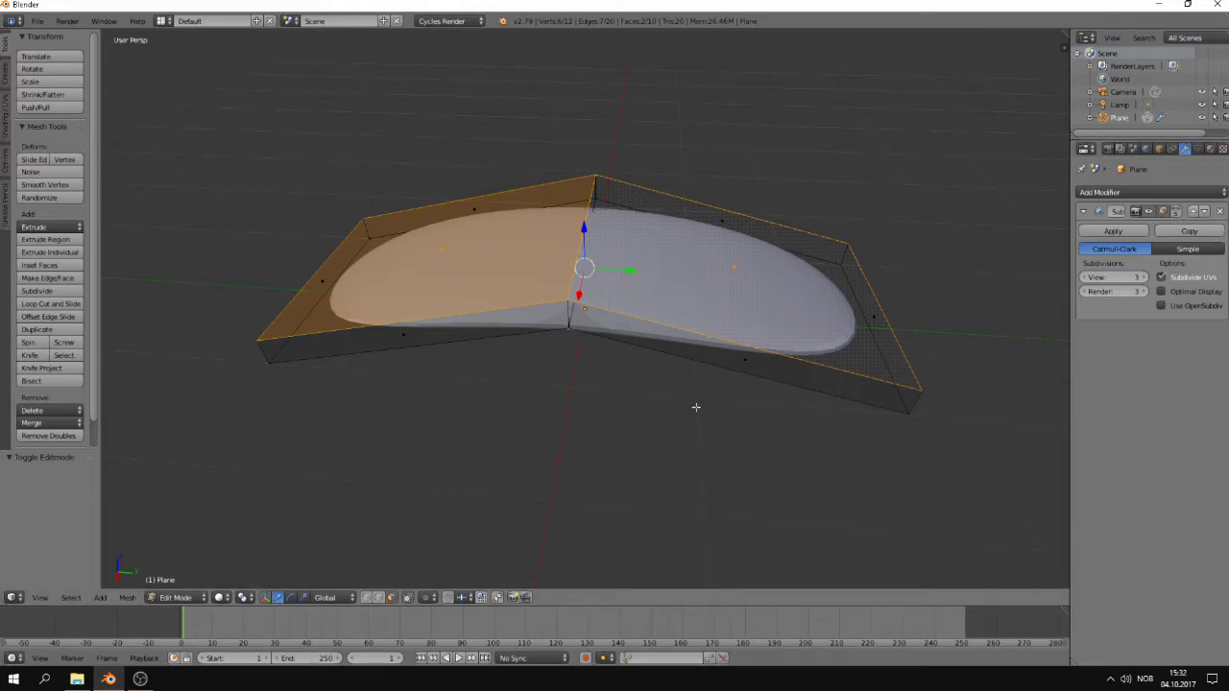
{"action": "key", "text": "Tab"}
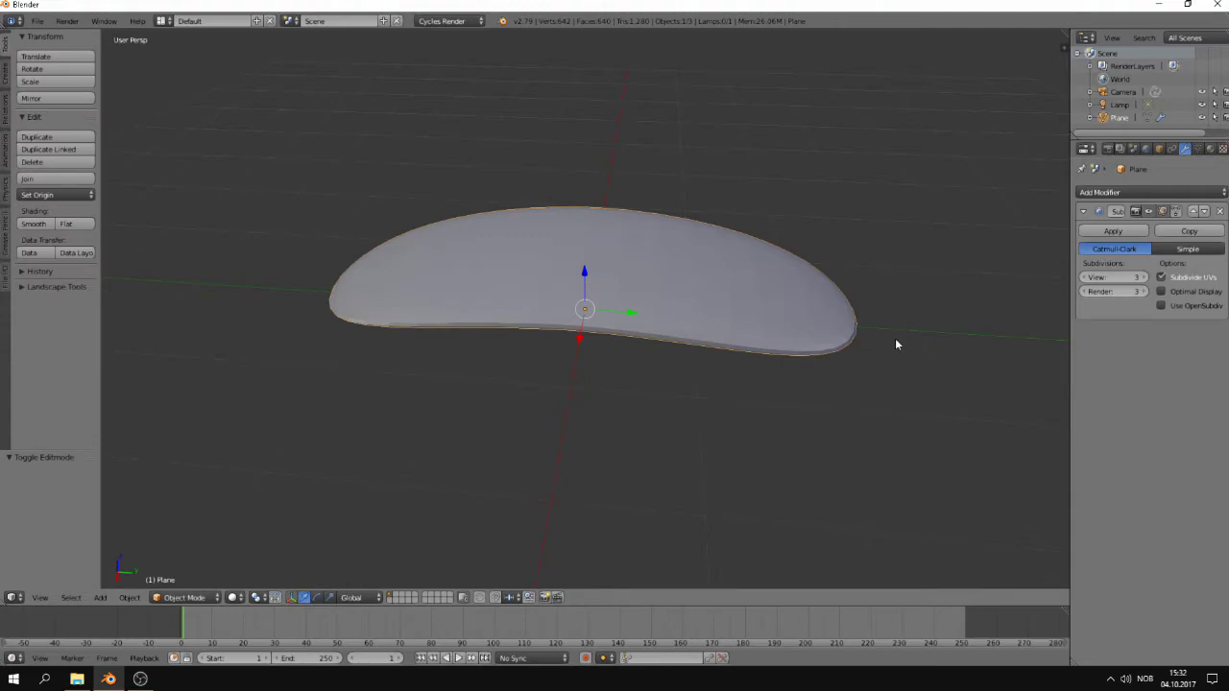
Step: Toggle the modifier's Edit mode display off and on, in Object Mode and in Edit Mode
{"action": "left_click", "coordinate": [1163, 212]}
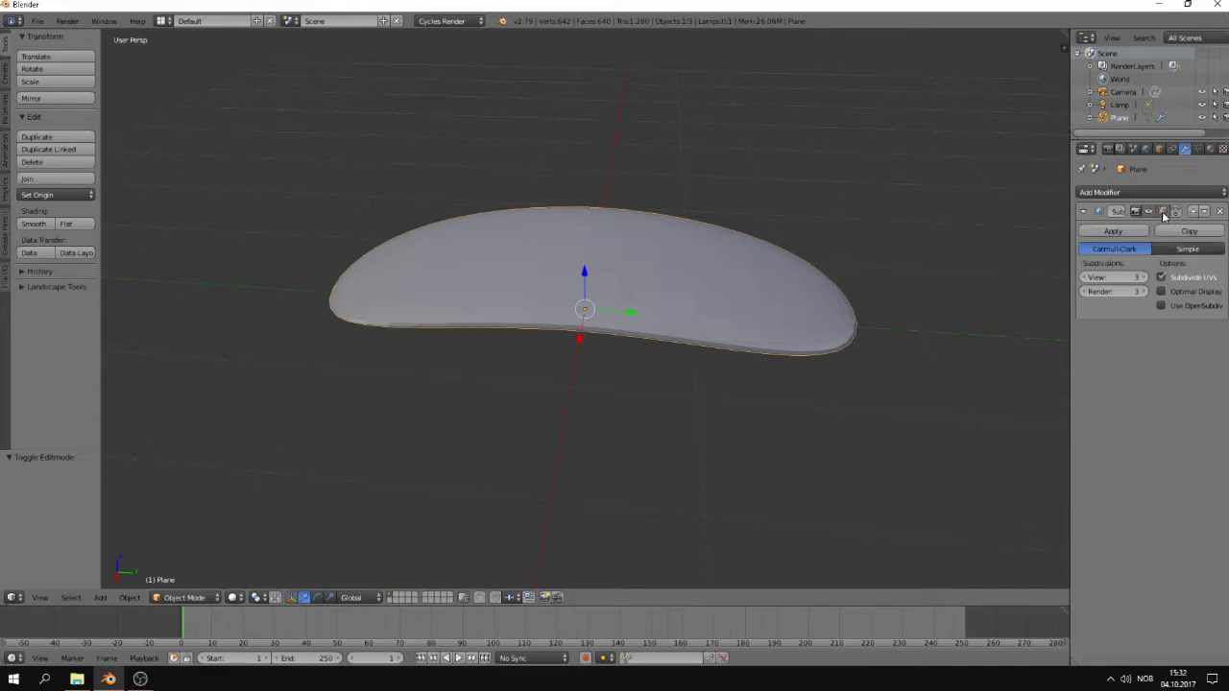
{"action": "left_click", "coordinate": [1164, 214]}
{"action": "left_click", "coordinate": [1164, 213]}
{"action": "key", "text": "Tab"}
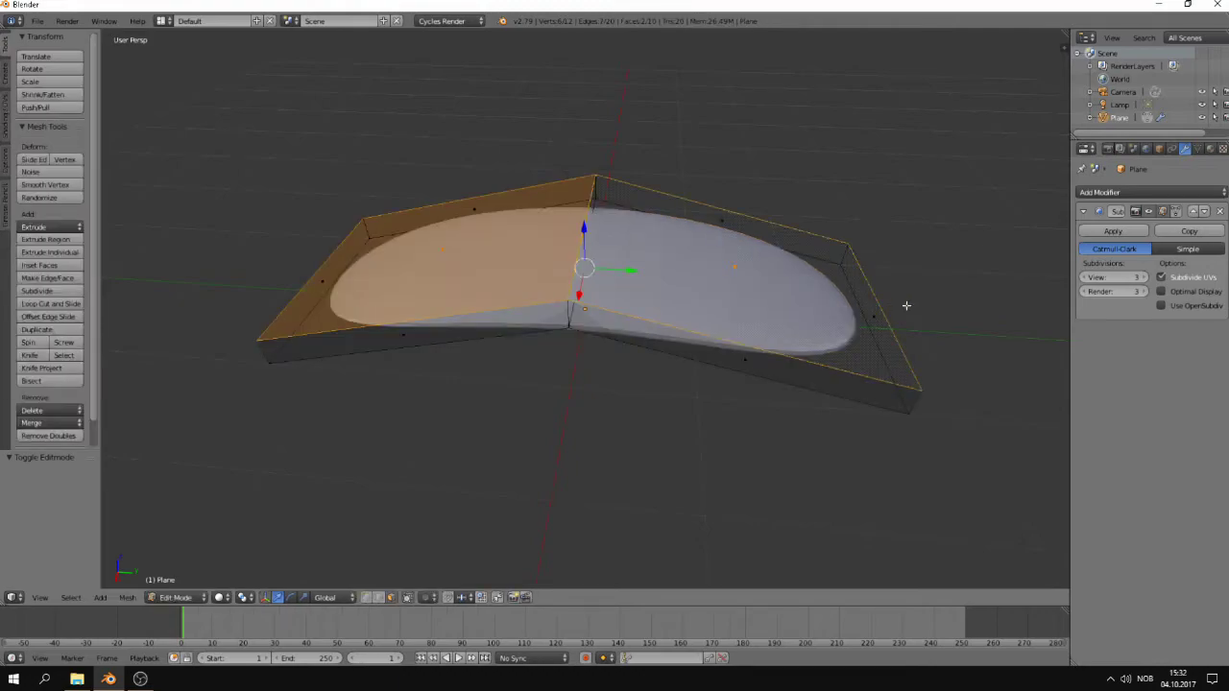
{"action": "left_click", "coordinate": [1162, 212]}
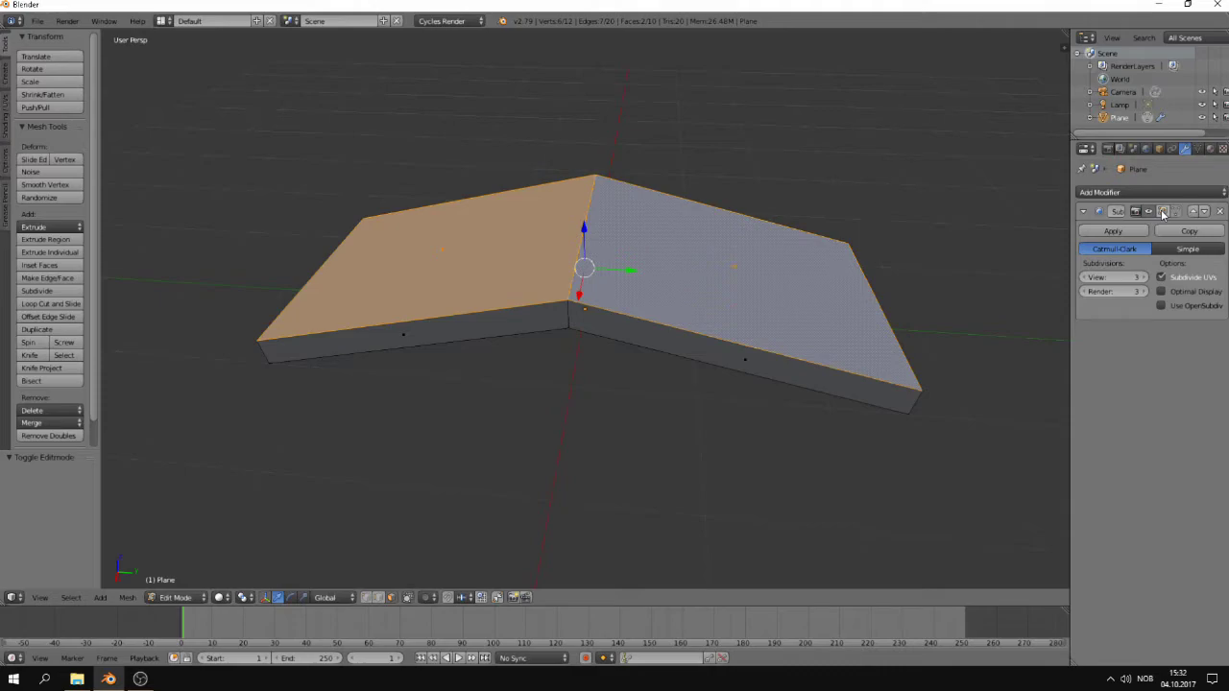
{"action": "left_click", "coordinate": [1163, 212]}
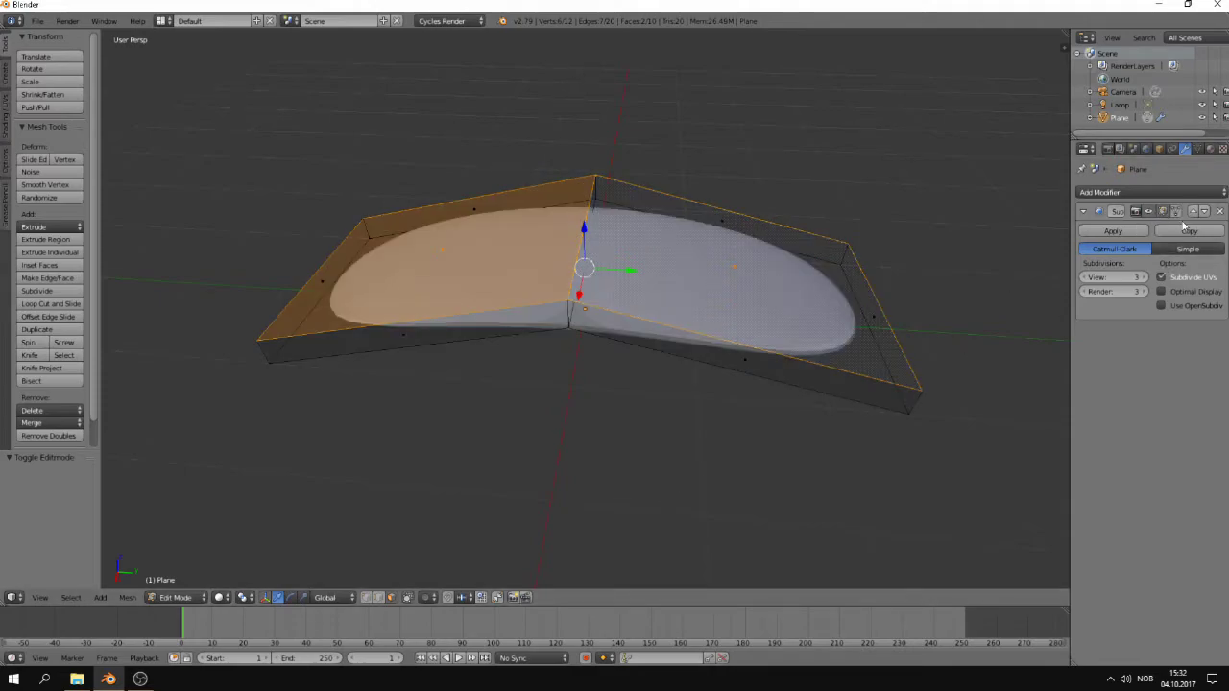
Step: Toggle On Cage on and off to compare cages, then return to Object Mode
{"action": "middle_click_drag", "start_coordinate": [721, 447], "coordinate": [759, 442]}
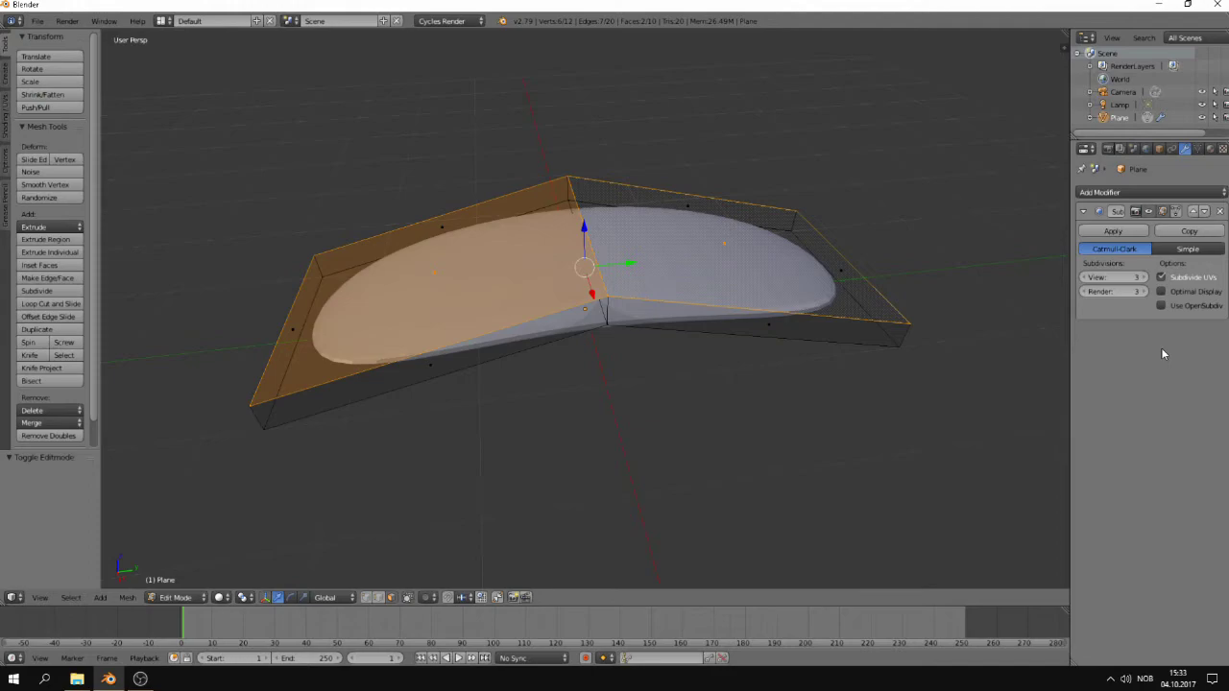
{"action": "left_click", "coordinate": [1177, 212]}
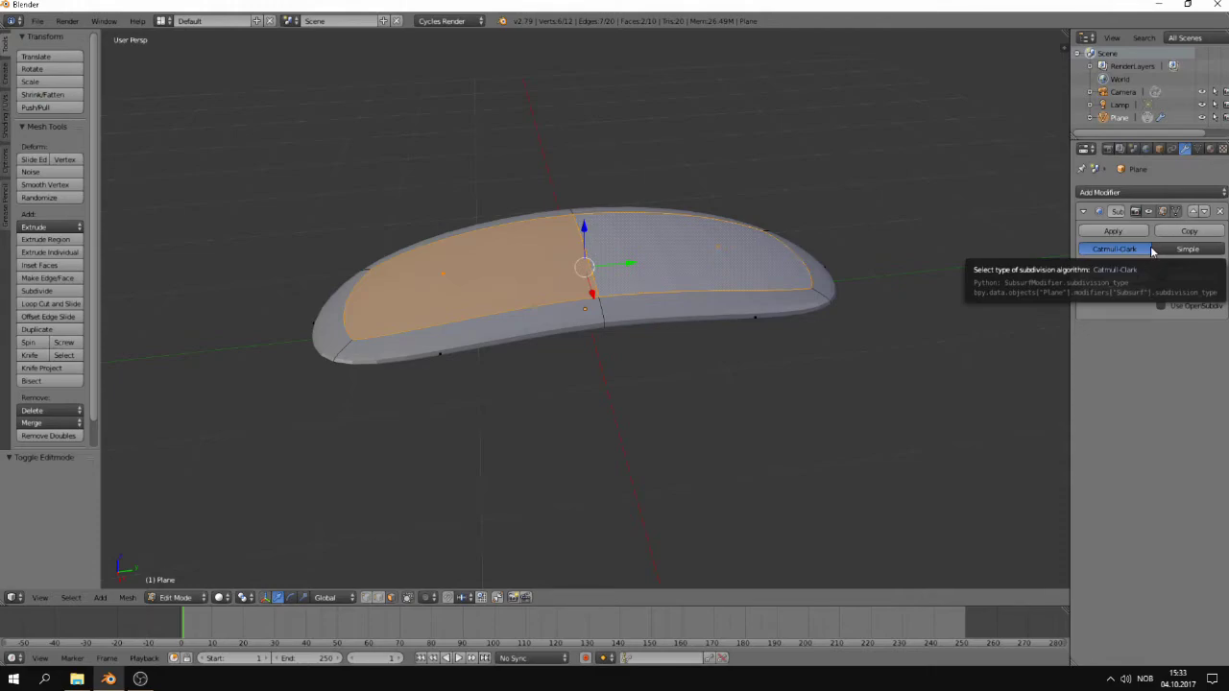
{"action": "left_click", "coordinate": [1177, 215]}
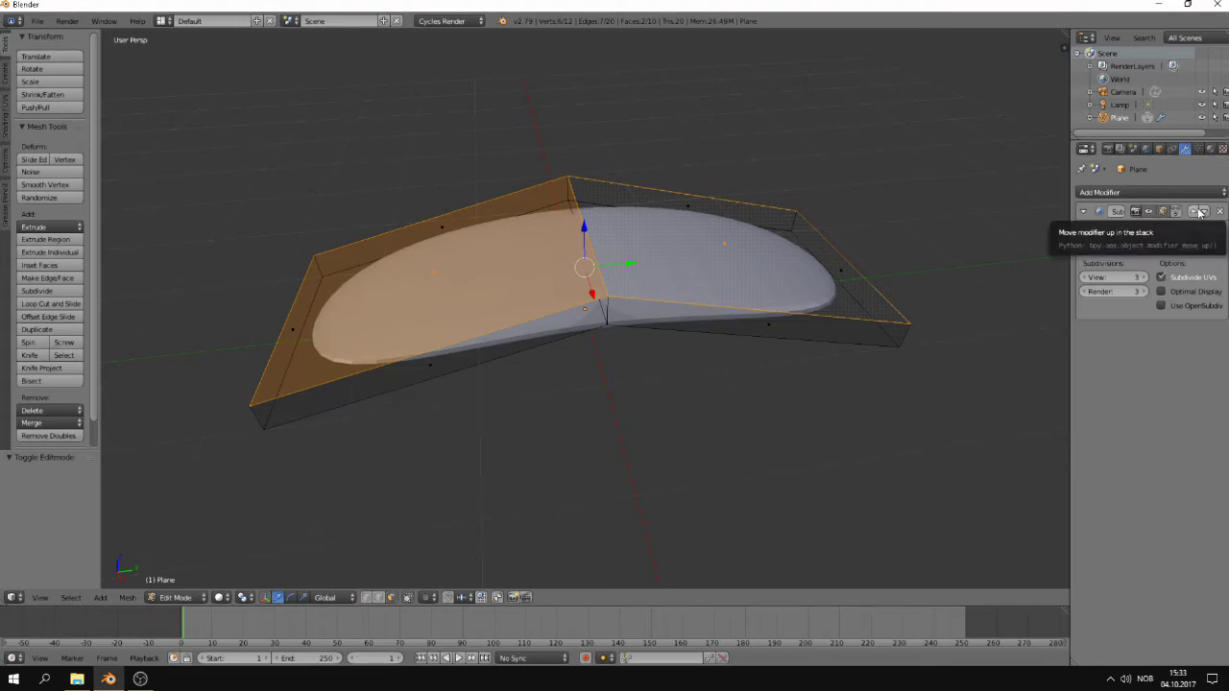
{"action": "key", "text": "Tab"}
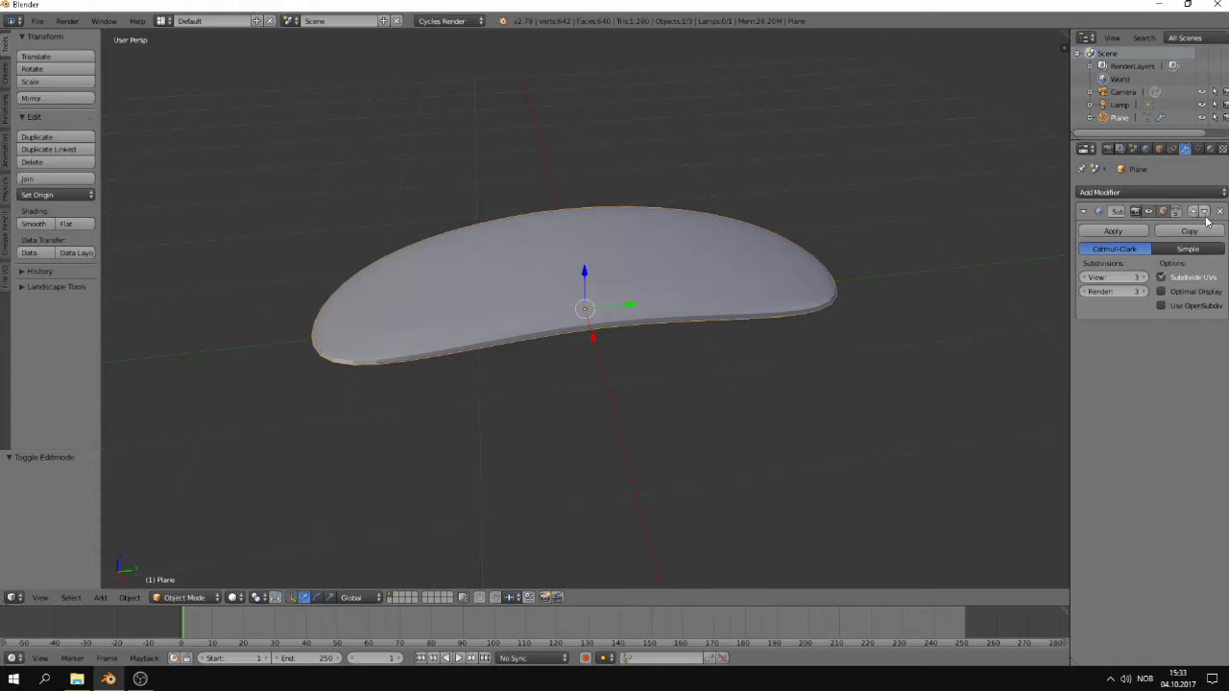
Step: Add Solidify and Bevel modifiers to the slab, hiding Bevel in the viewport
{"action": "left_click", "coordinate": [1180, 192]}
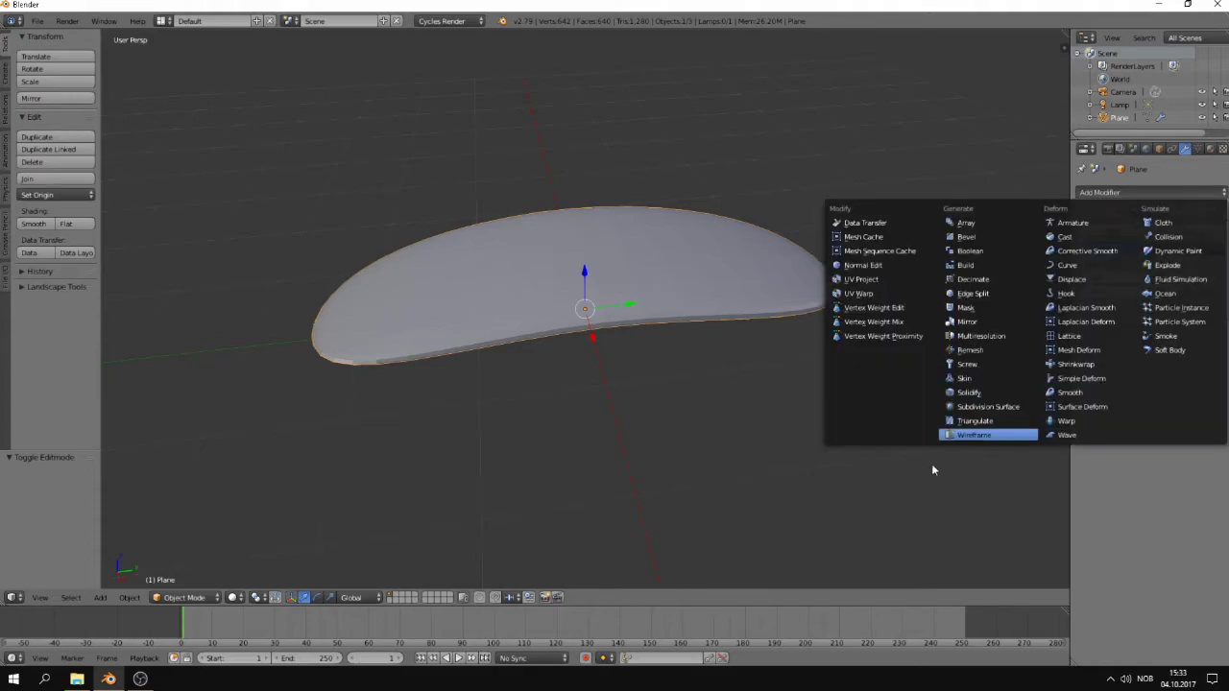
{"action": "left_click", "coordinate": [972, 392]}
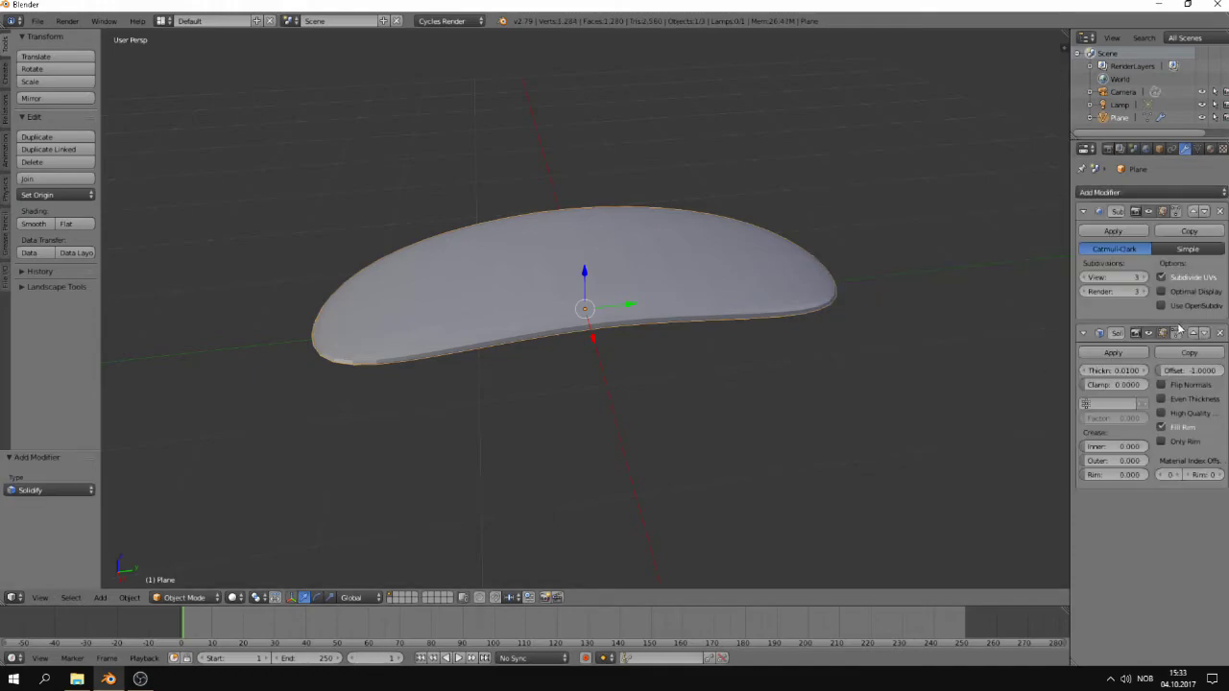
{"action": "left_click", "coordinate": [1181, 193]}
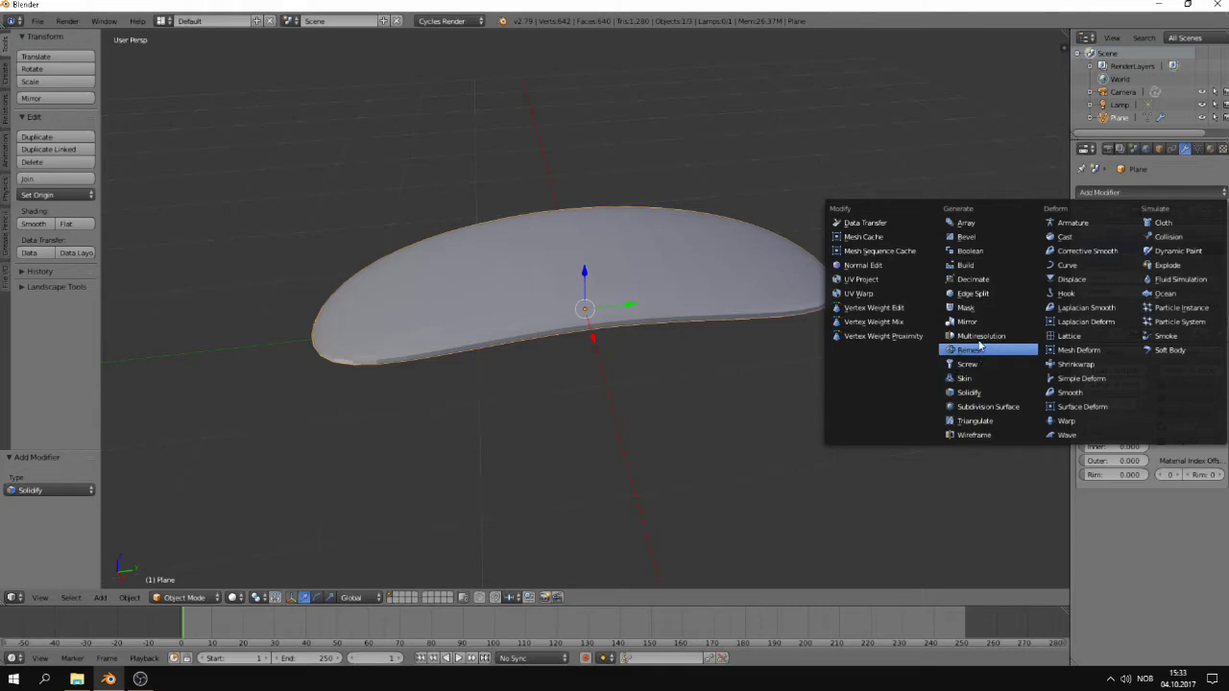
{"action": "left_click", "coordinate": [970, 237]}
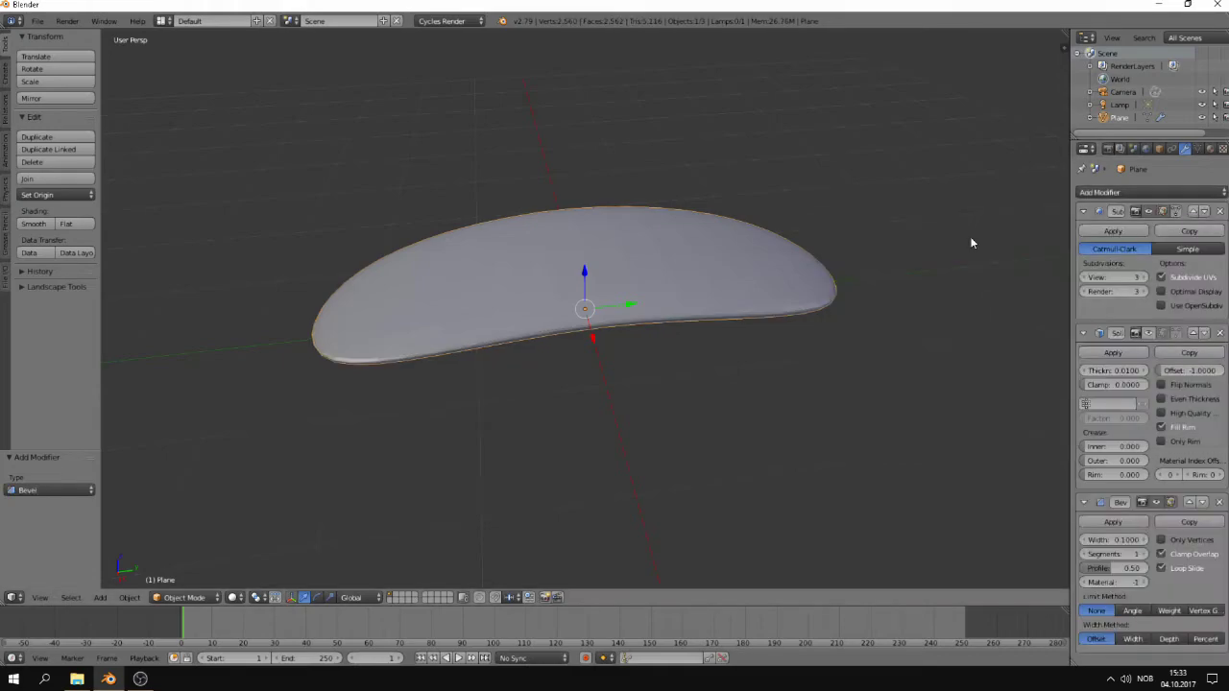
{"action": "left_click", "coordinate": [1156, 502]}
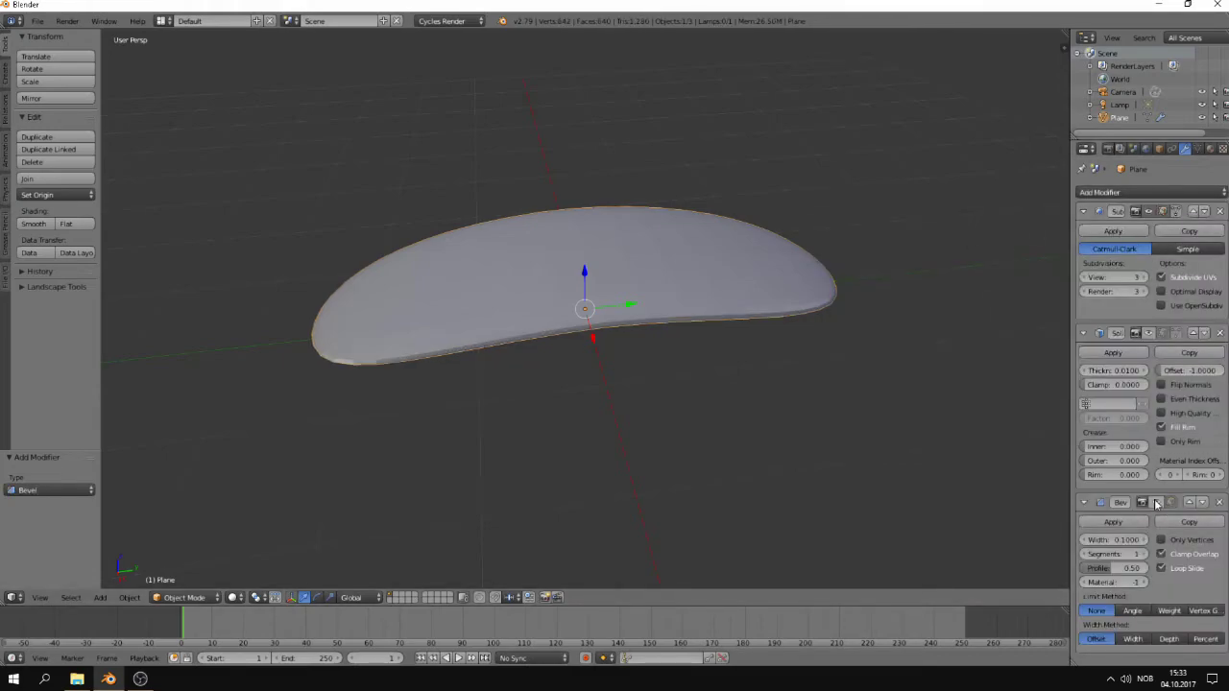
Step: Move Subdivision Surface to the top of the stack and delete the Solidify and Bevel modifiers
{"action": "left_click", "coordinate": [1204, 211]}
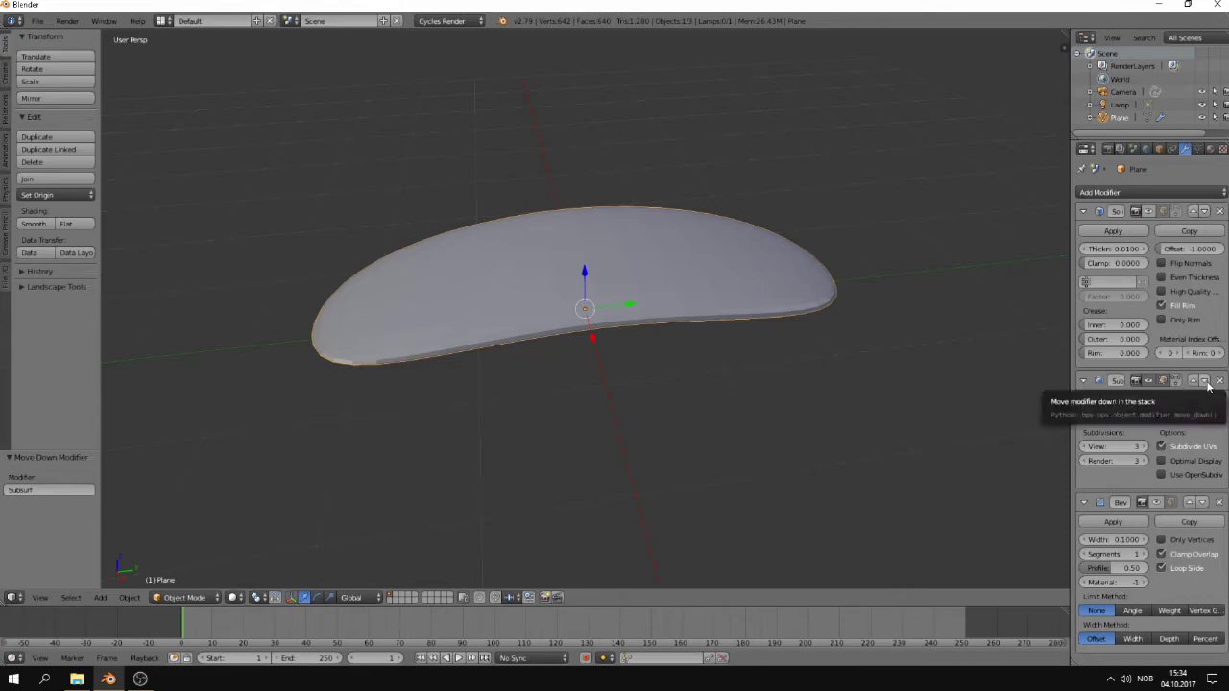
{"action": "left_click", "coordinate": [1205, 384]}
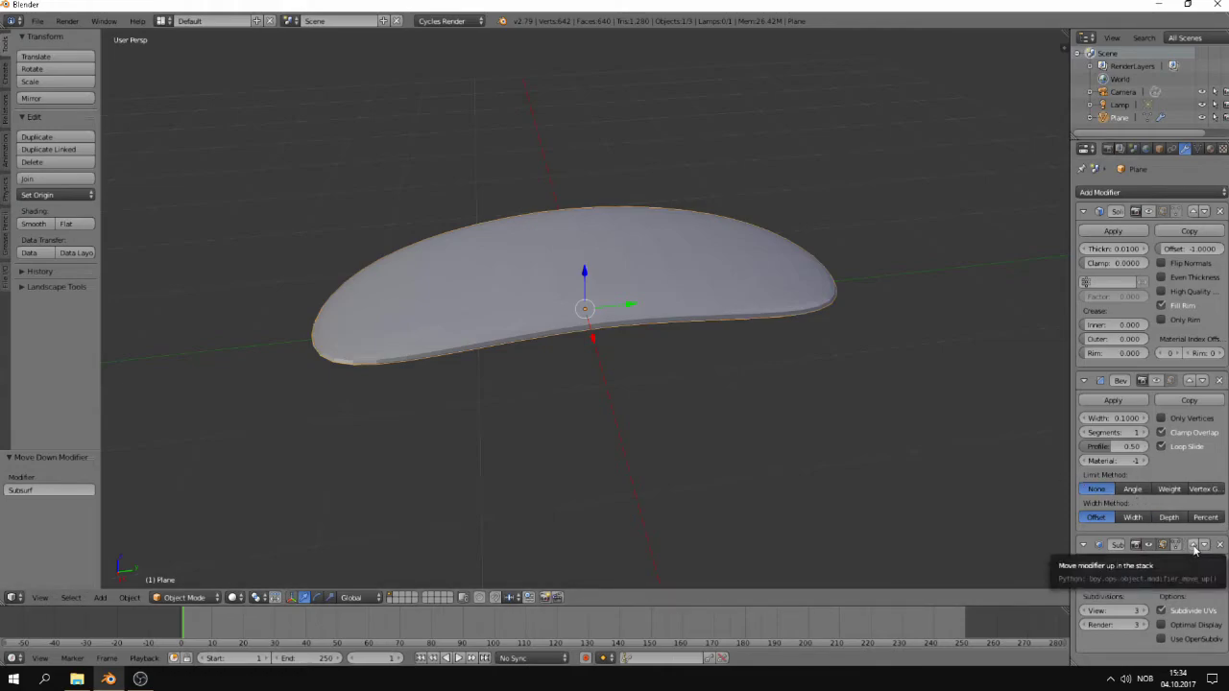
{"action": "left_click", "coordinate": [1194, 547]}
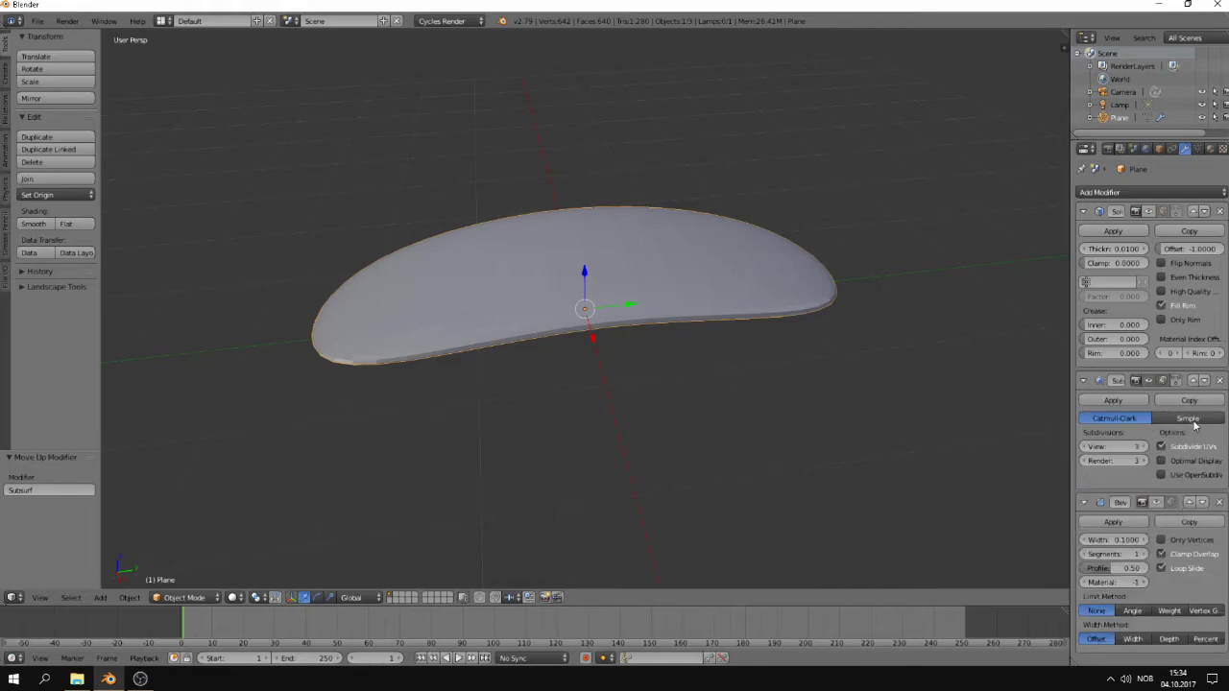
{"action": "left_click", "coordinate": [1193, 381]}
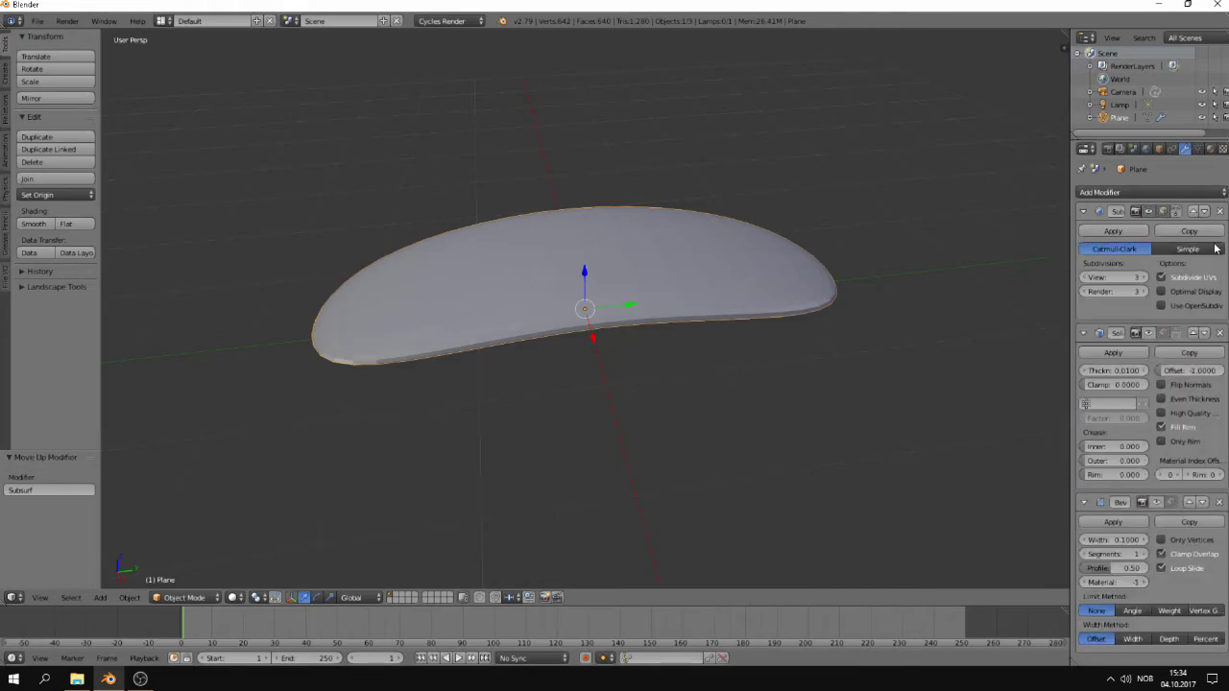
{"action": "left_click", "coordinate": [1220, 334]}
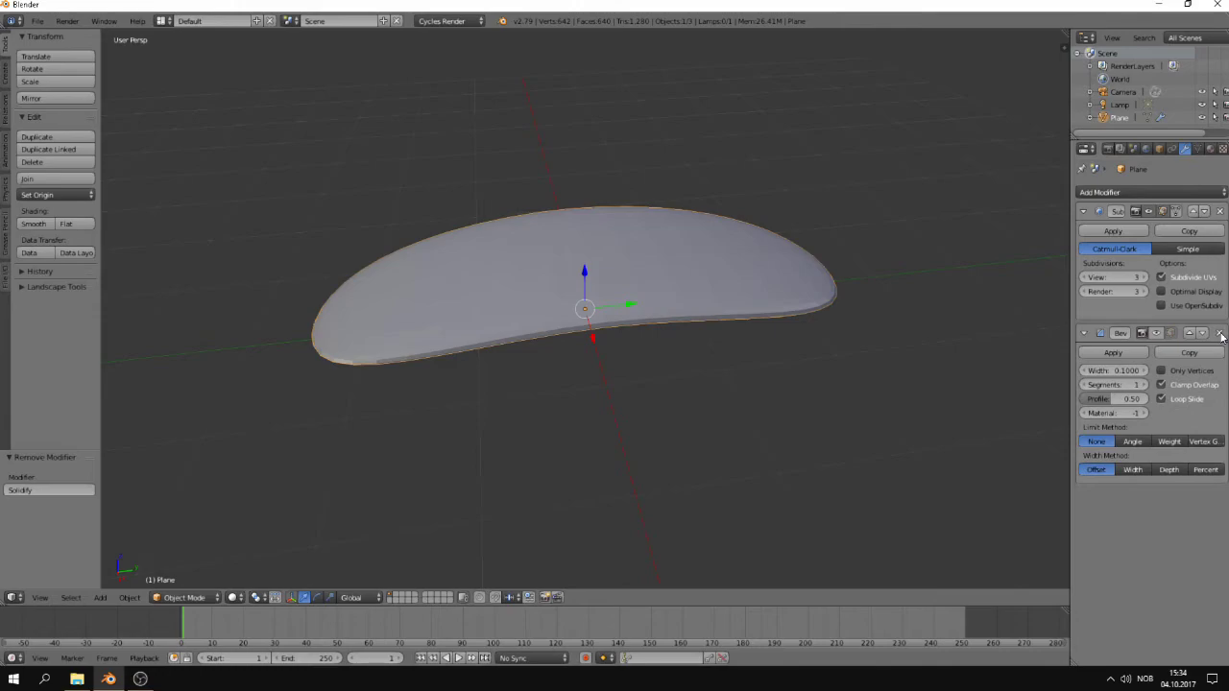
{"action": "left_click", "coordinate": [1220, 333]}
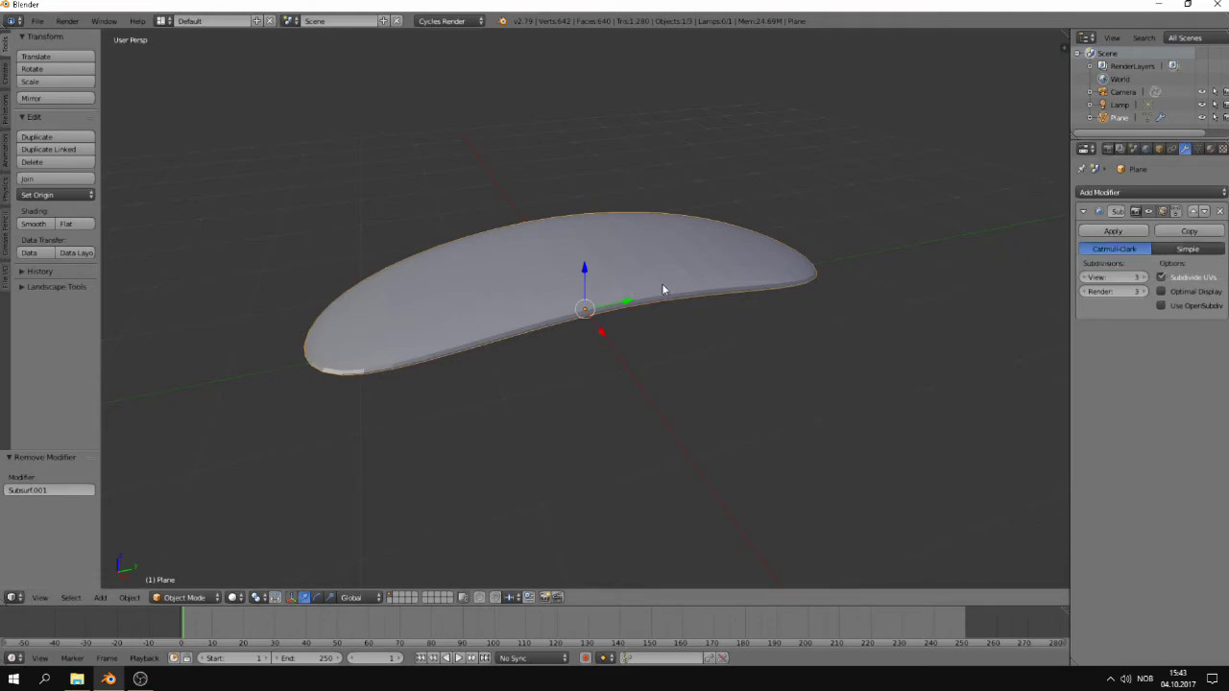
{"action": "left_click", "coordinate": [1209, 236]}
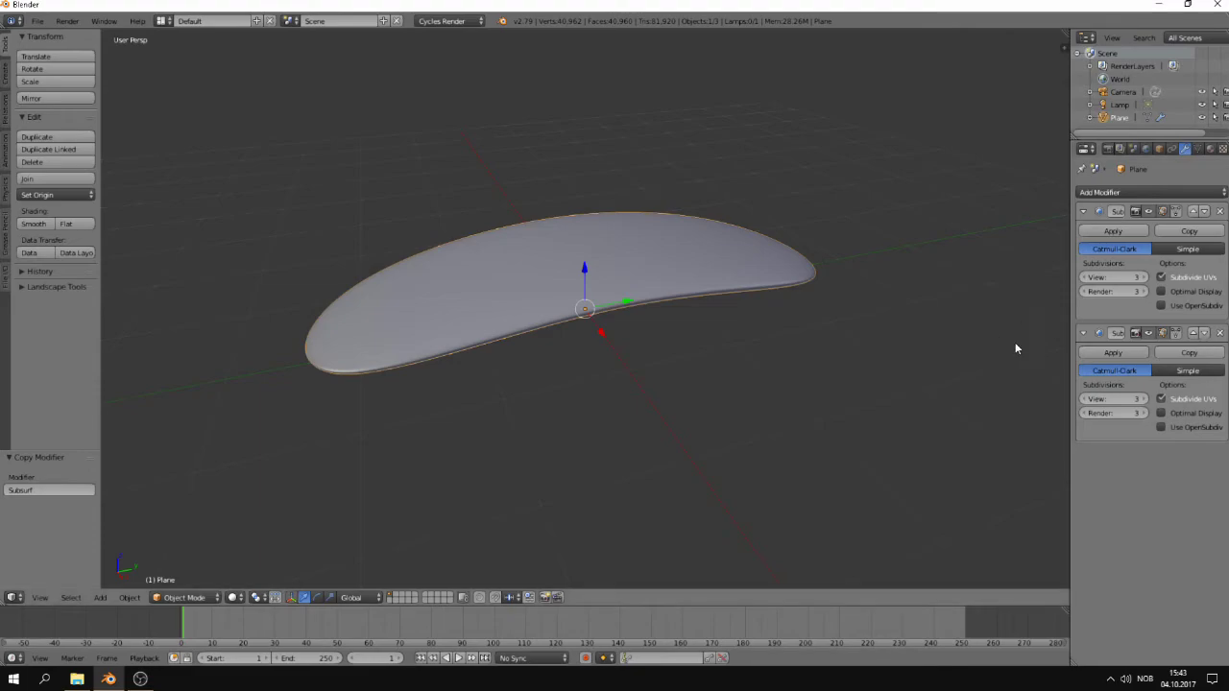
{"action": "middle_click_drag", "start_coordinate": [629, 307], "coordinate": [597, 369]}
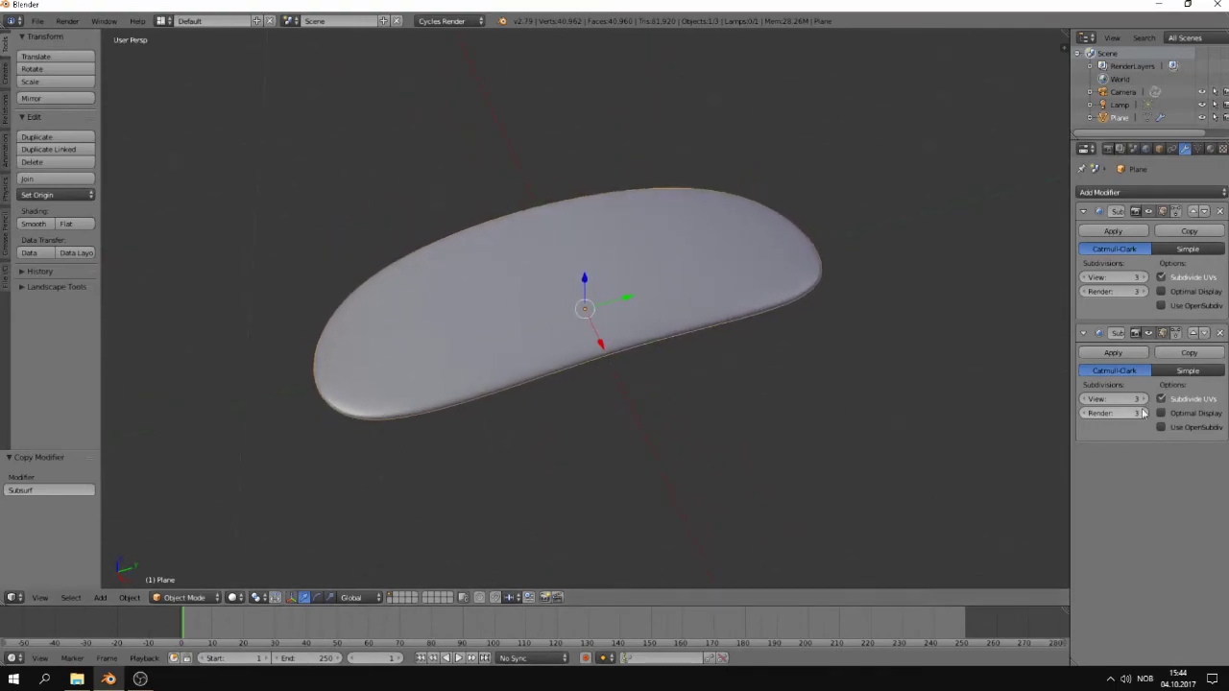
{"action": "left_click", "coordinate": [1220, 332]}
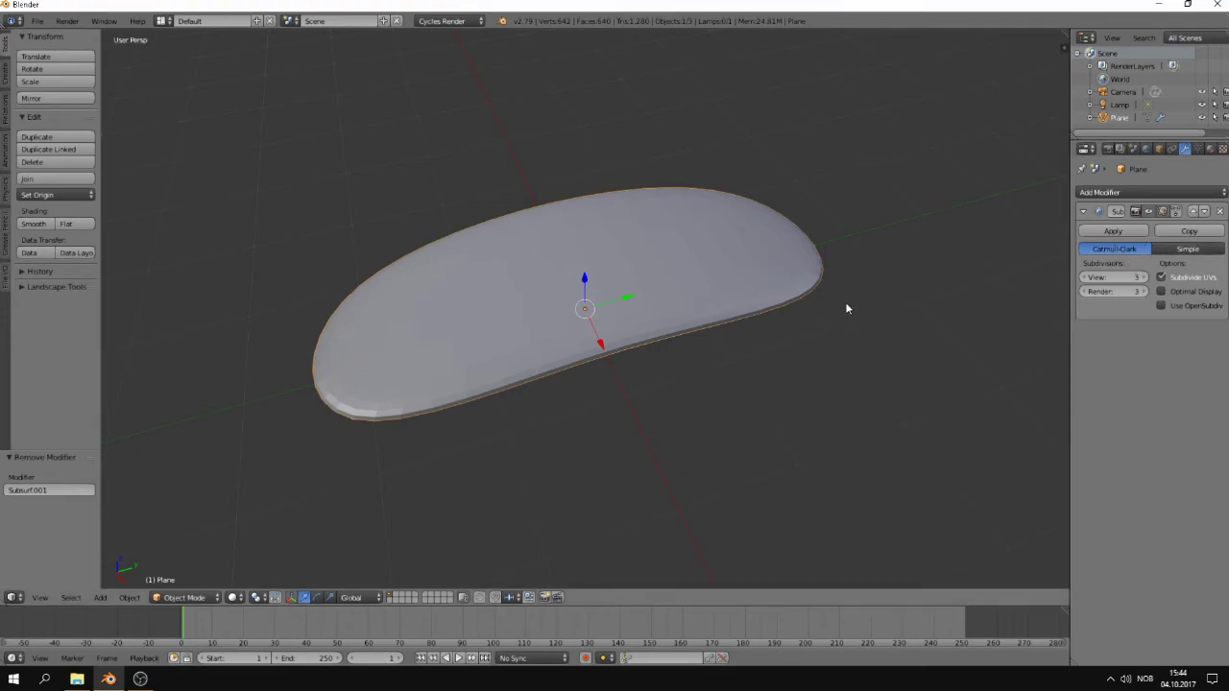
{"action": "mouse_move", "coordinate": [578, 338]}
{"action": "middle_mouse_down"}
{"action": "mouse_move", "coordinate": [557, 324]}
{"action": "mouse_move", "coordinate": [572, 331]}
{"action": "middle_mouse_up"}
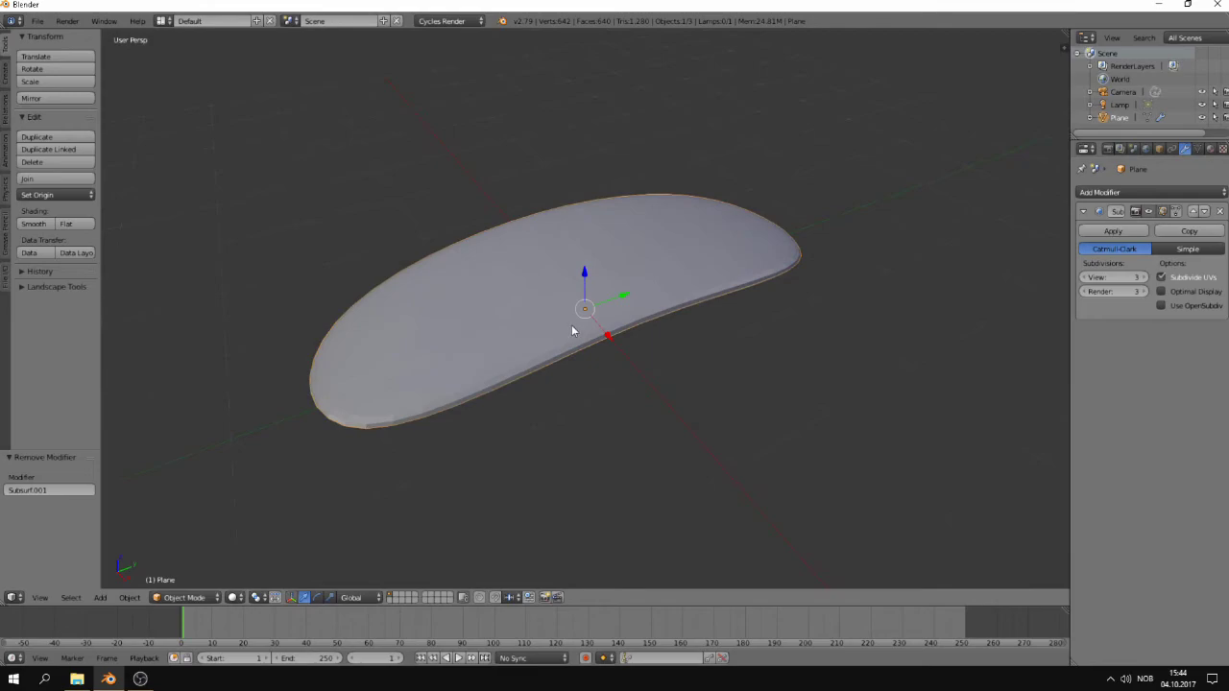
{"action": "middle_click_drag", "start_coordinate": [746, 256], "coordinate": [743, 254]}
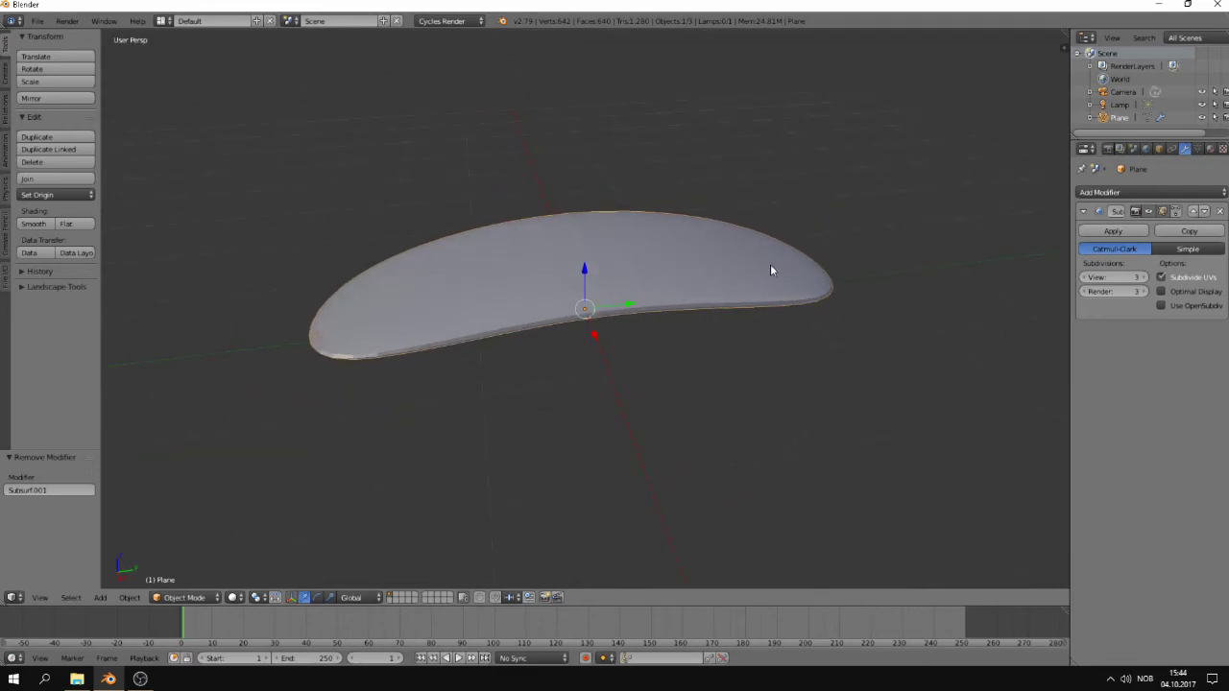
{"action": "left_click", "coordinate": [1187, 250]}
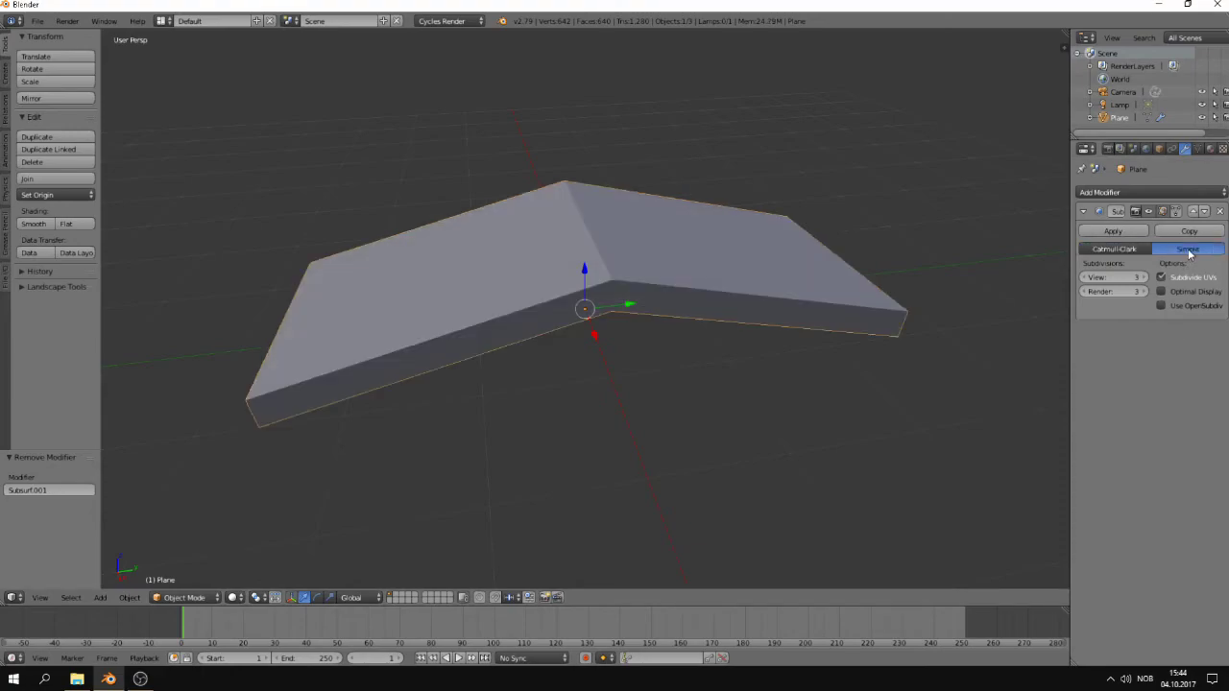
{"action": "middle_click_drag", "start_coordinate": [610, 390], "coordinate": [547, 422]}
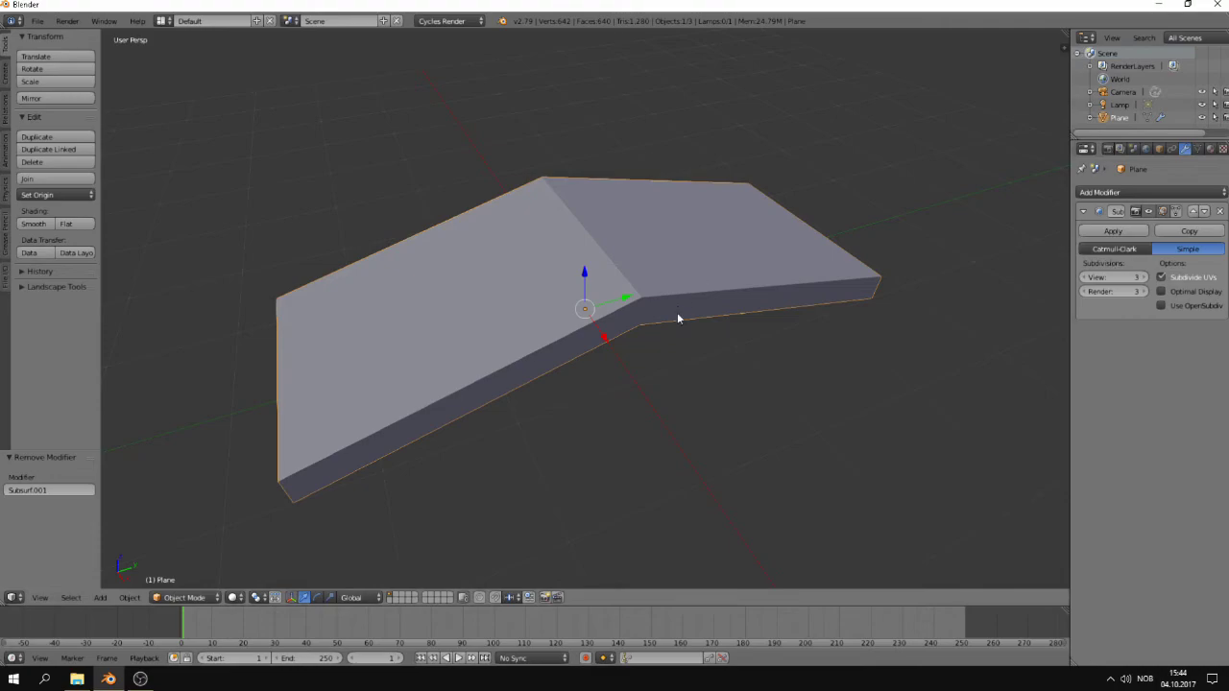
{"action": "middle_click_drag", "start_coordinate": [613, 411], "coordinate": [653, 346]}
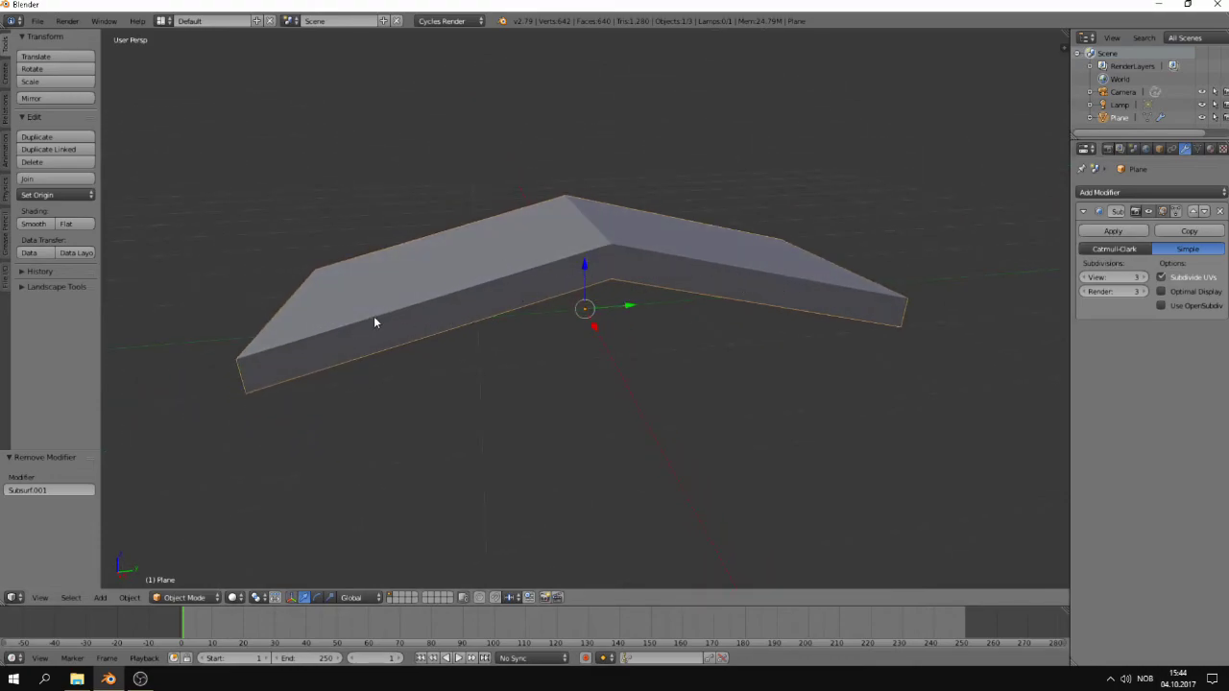
{"action": "left_click", "coordinate": [1111, 250]}
{"action": "middle_click_drag", "start_coordinate": [686, 355], "coordinate": [720, 370]}
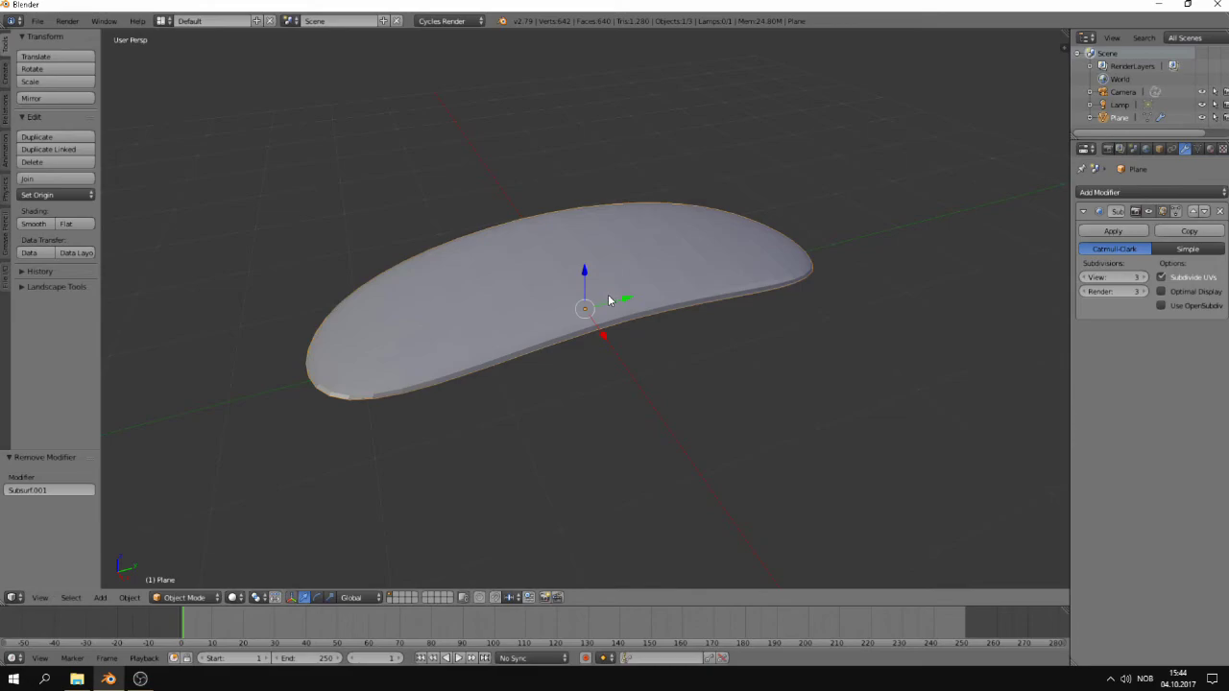
{"action": "left_click", "coordinate": [1143, 277]}
{"action": "left_click", "coordinate": [1142, 276]}
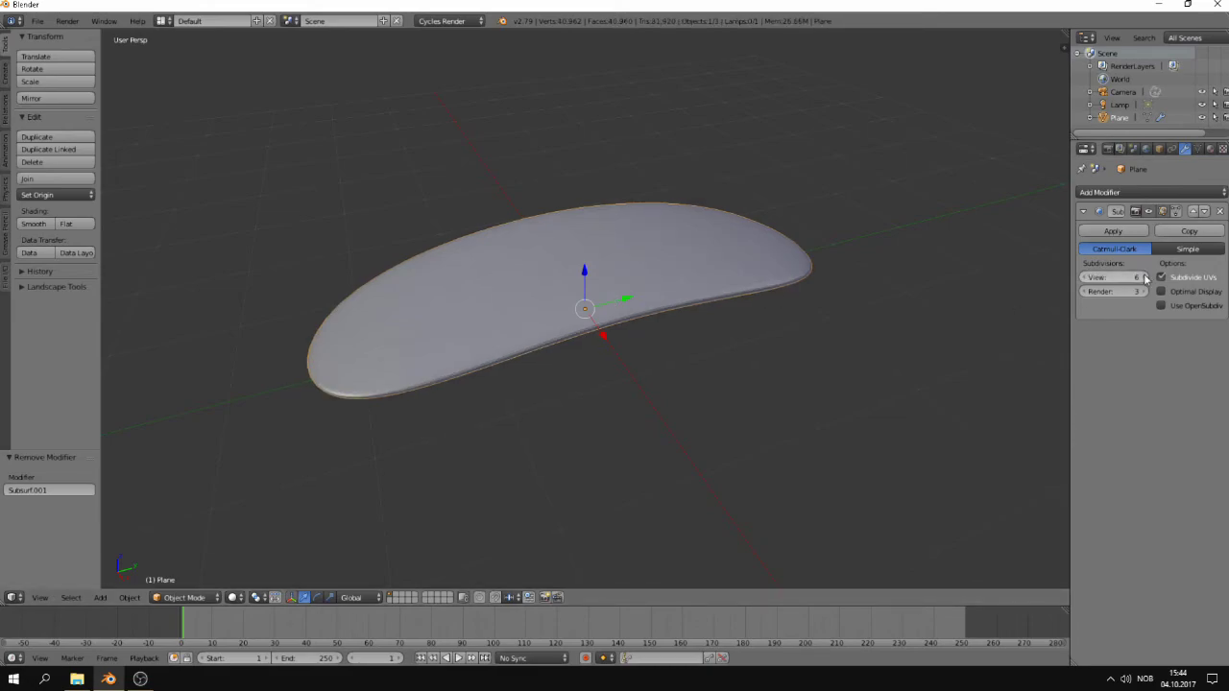
{"action": "left_click", "coordinate": [1085, 277]}
{"action": "left_click", "coordinate": [1086, 277]}
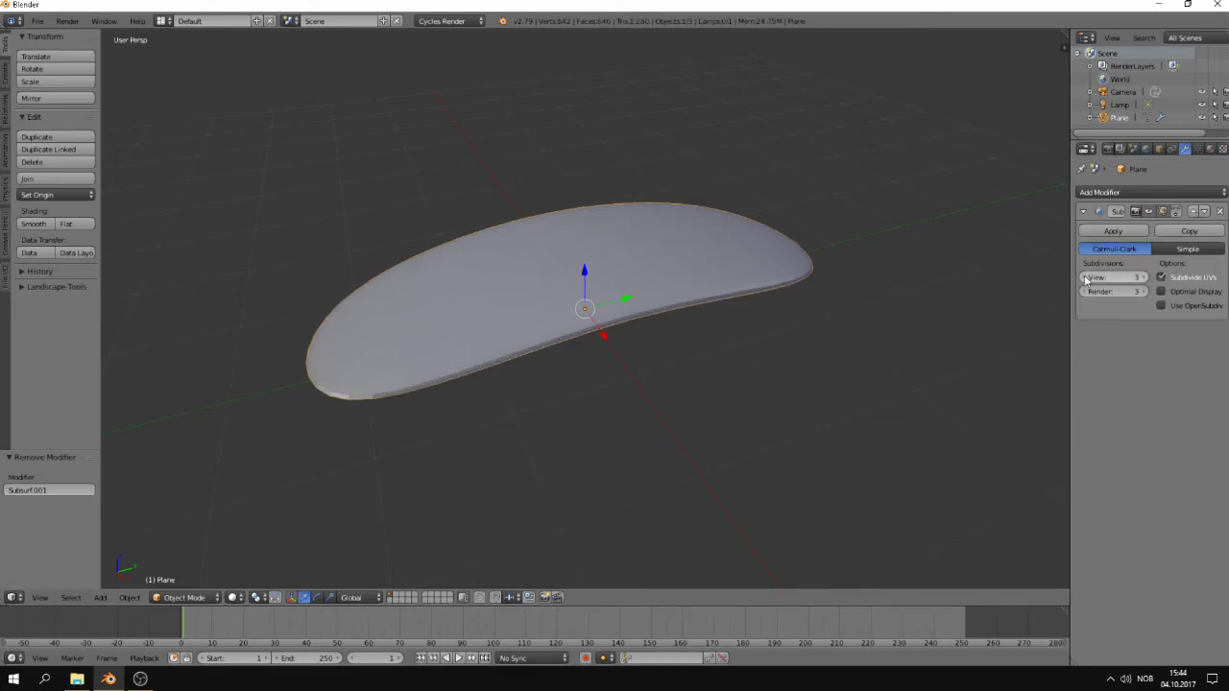
{"action": "left_click", "coordinate": [1085, 278]}
{"action": "left_click", "coordinate": [1086, 278]}
{"action": "scroll", "coordinate": [1085, 280], "scroll_direction": "up", "scroll_amount": 2, "text": "ctrl"}
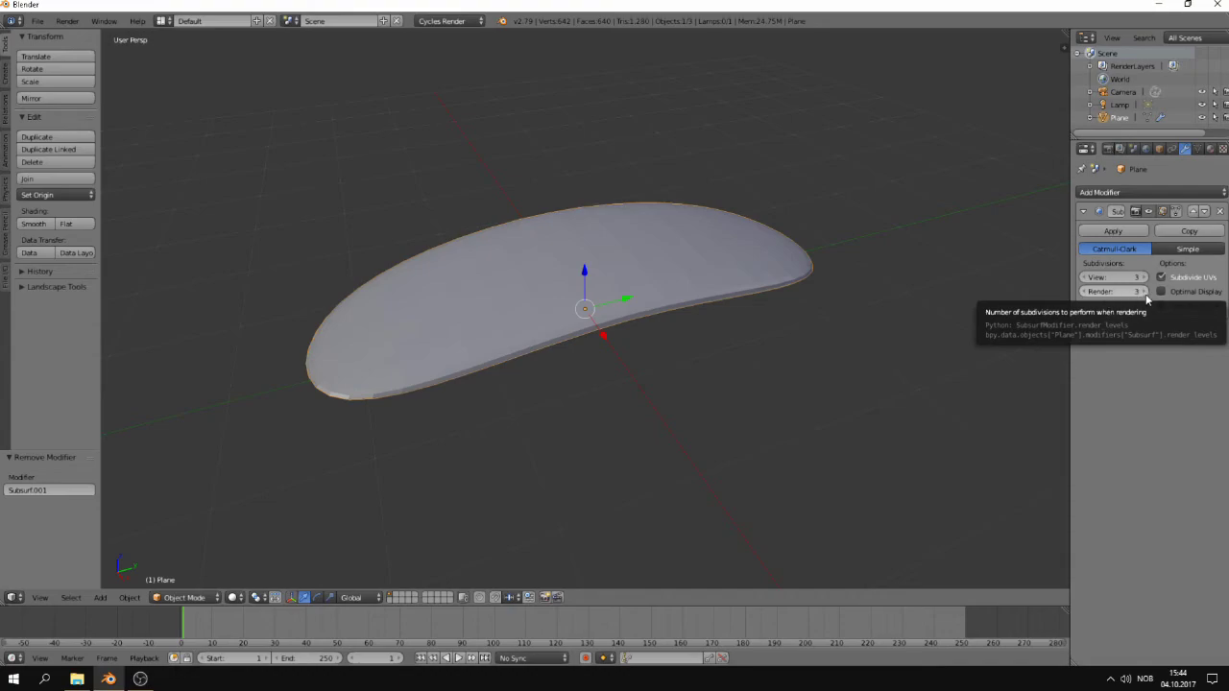
{"action": "mouse_move", "coordinate": [1104, 292]}
{"action": "left_mouse_down"}
{"action": "mouse_move", "coordinate": [1124, 292]}
{"action": "mouse_move", "coordinate": [1104, 292]}
{"action": "left_mouse_up"}
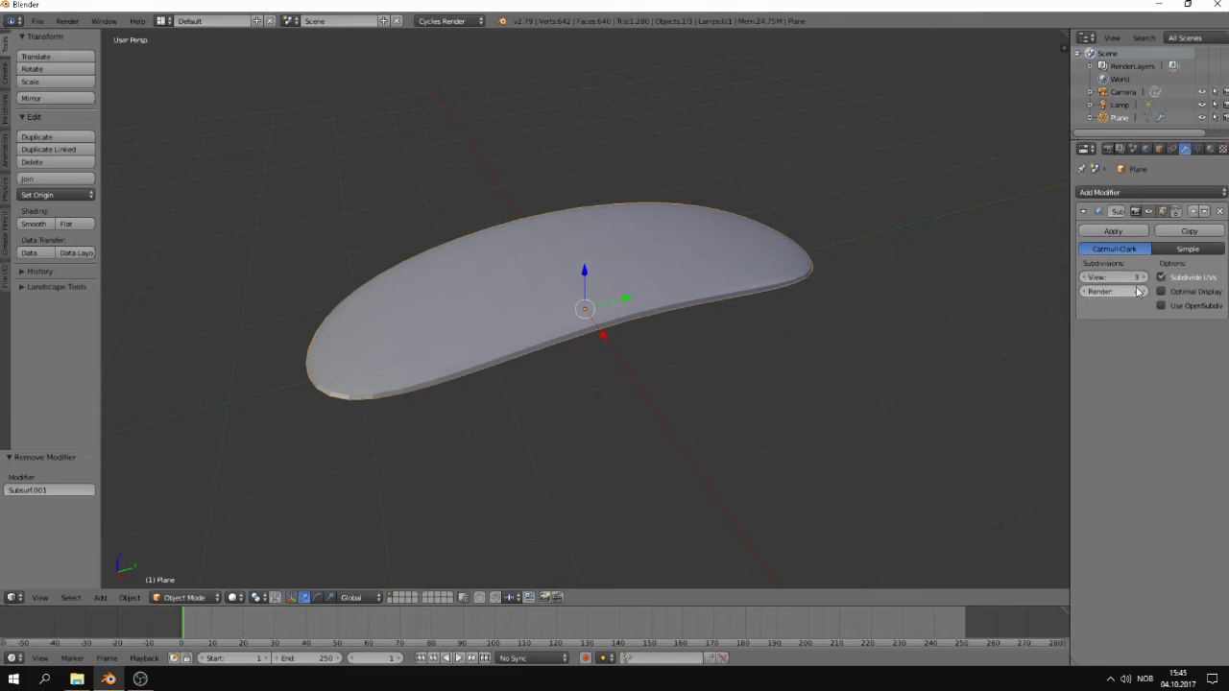
{"action": "left_click", "coordinate": [1083, 292]}
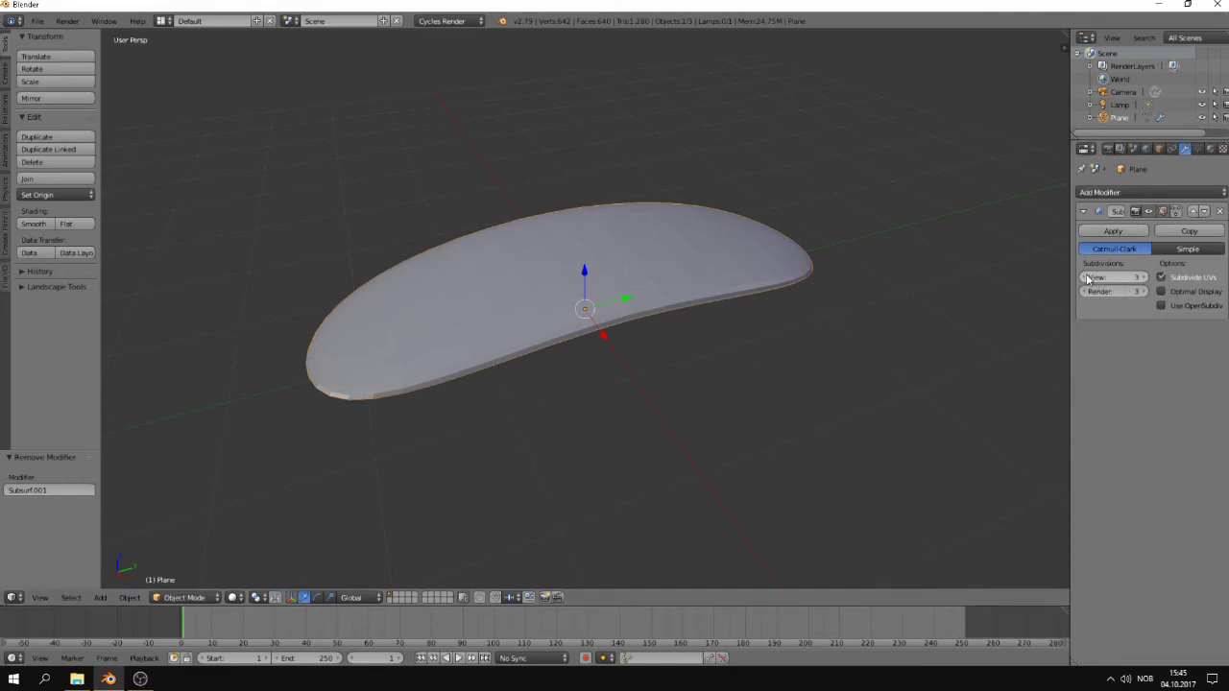
{"action": "left_click_drag", "start_coordinate": [1114, 276], "coordinate": [1095, 276]}
{"action": "mouse_move", "coordinate": [629, 389]}
{"action": "middle_mouse_down"}
{"action": "mouse_move", "coordinate": [650, 398]}
{"action": "mouse_move", "coordinate": [614, 348]}
{"action": "mouse_move", "coordinate": [634, 382]}
{"action": "middle_mouse_up"}
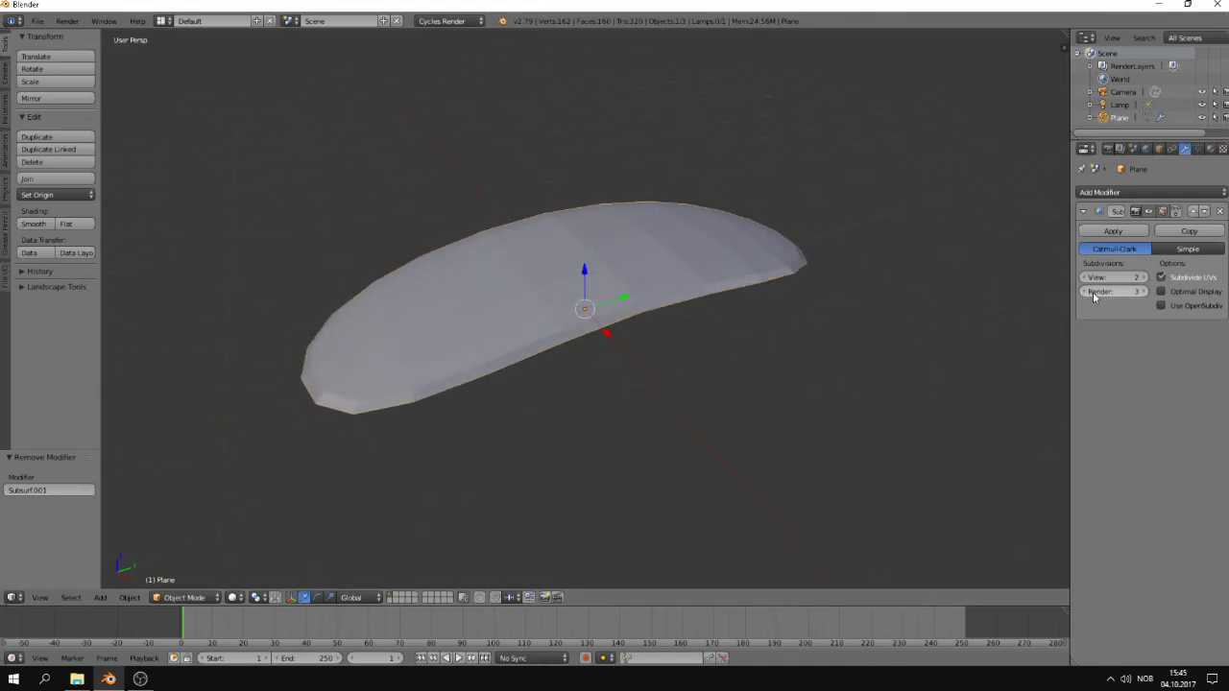
{"action": "left_click", "coordinate": [1143, 278]}
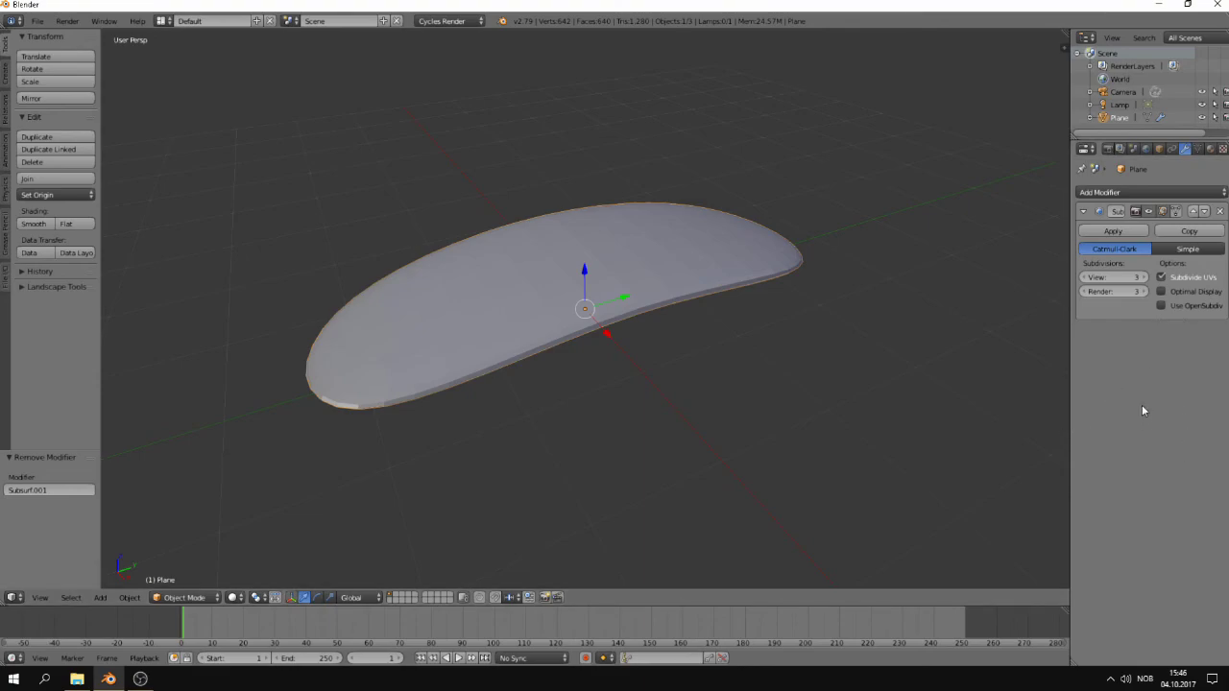
{"action": "left_click", "coordinate": [136, 21]}
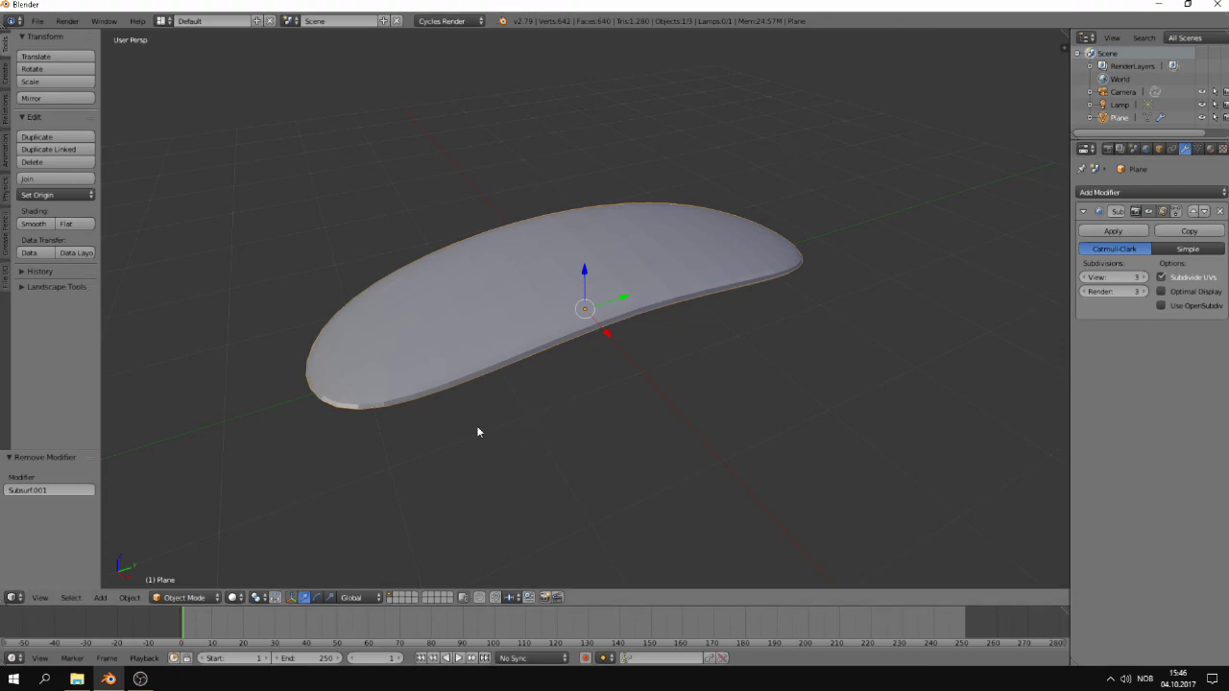
{"action": "left_click", "coordinate": [35, 225]}
{"action": "middle_click_drag", "start_coordinate": [654, 349], "coordinate": [674, 399]}
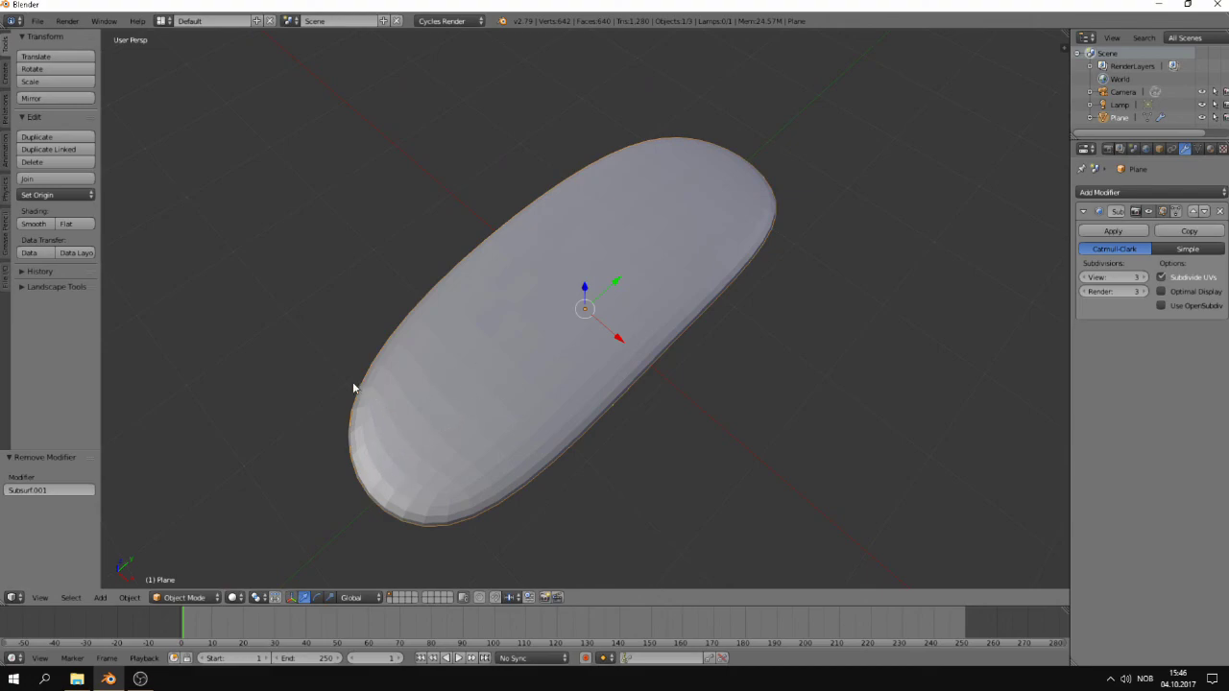
Step: Apply Smooth shading to the subdivided slab and inspect it from a low side angle
{"action": "left_click", "coordinate": [35, 223]}
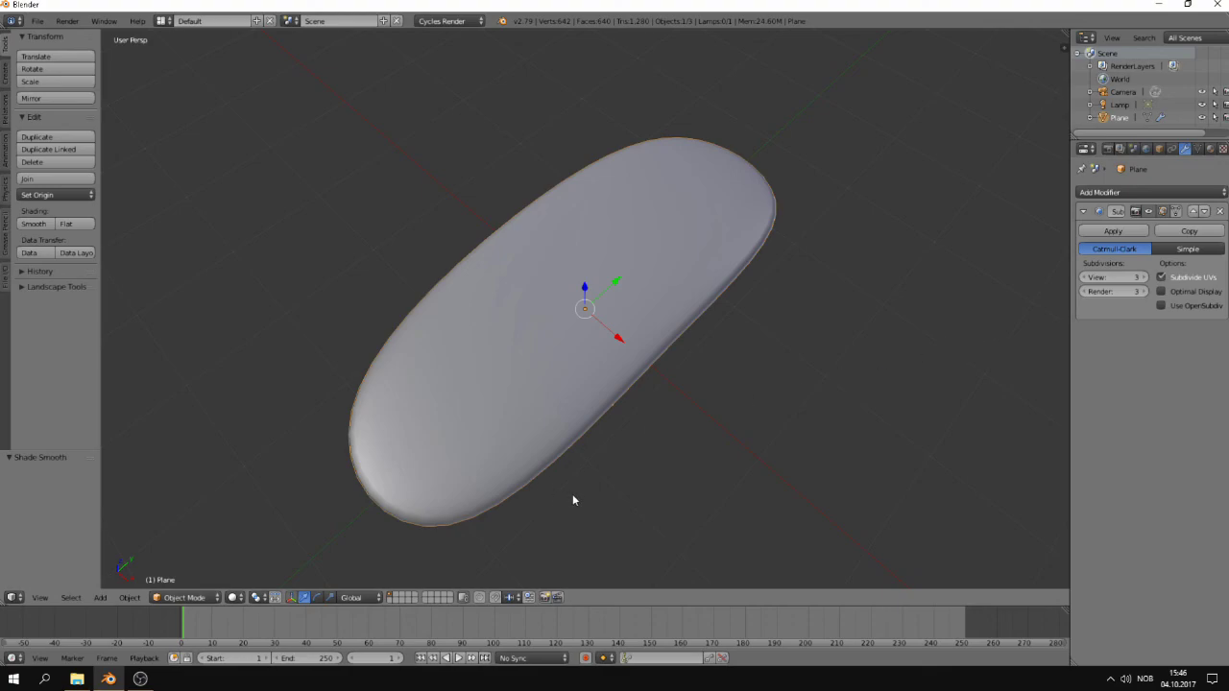
{"action": "middle_click_drag", "start_coordinate": [573, 496], "coordinate": [581, 429]}
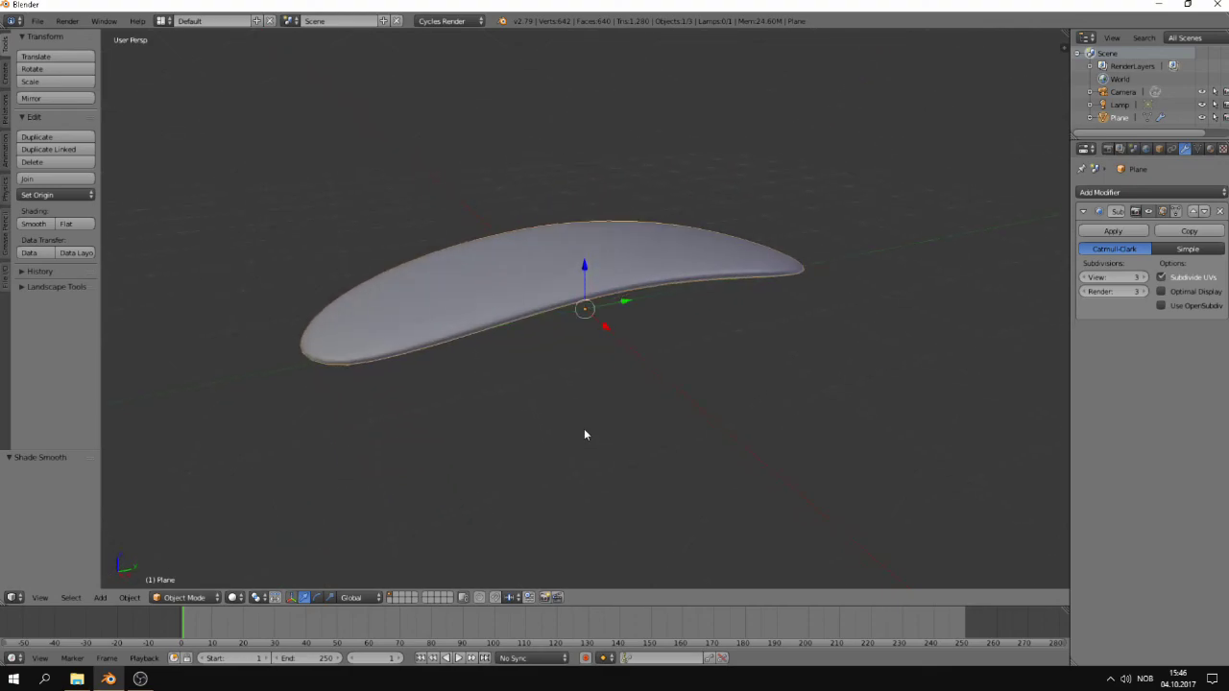